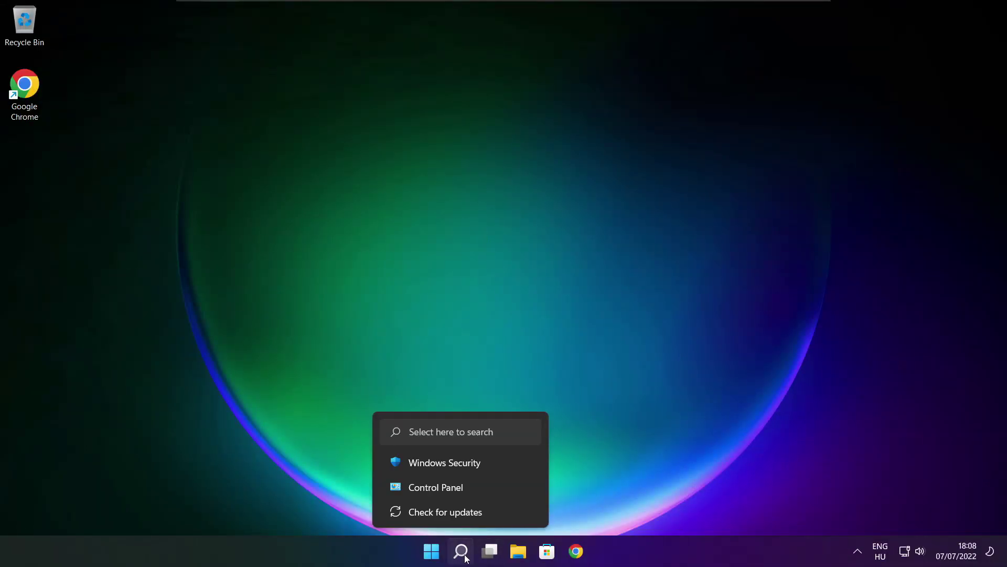
Search Windows for 'device manager' to bring up Device Manager as the best match.
{"action": "left_click", "coordinate": [462, 552]}
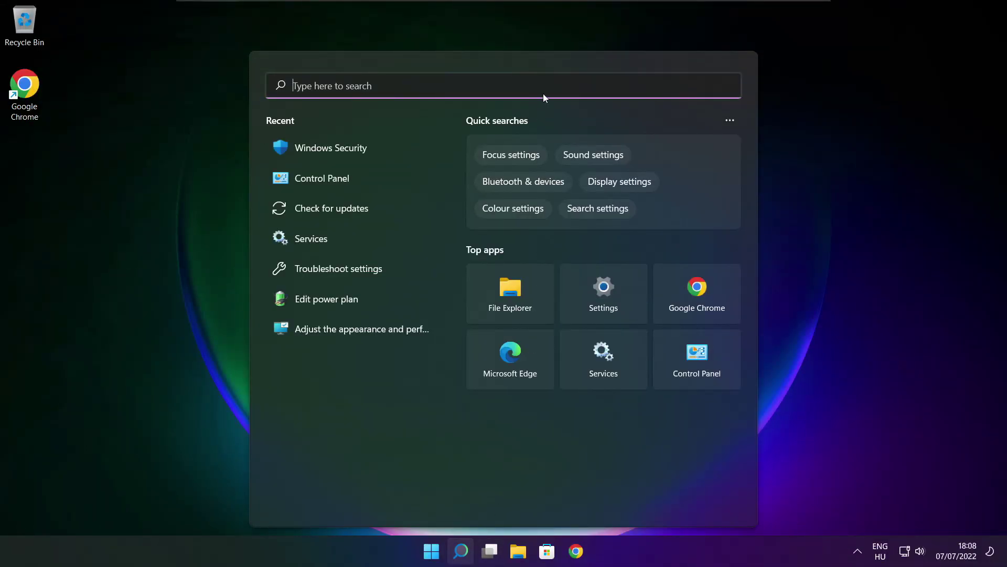
{"action": "type", "text": "device man"}
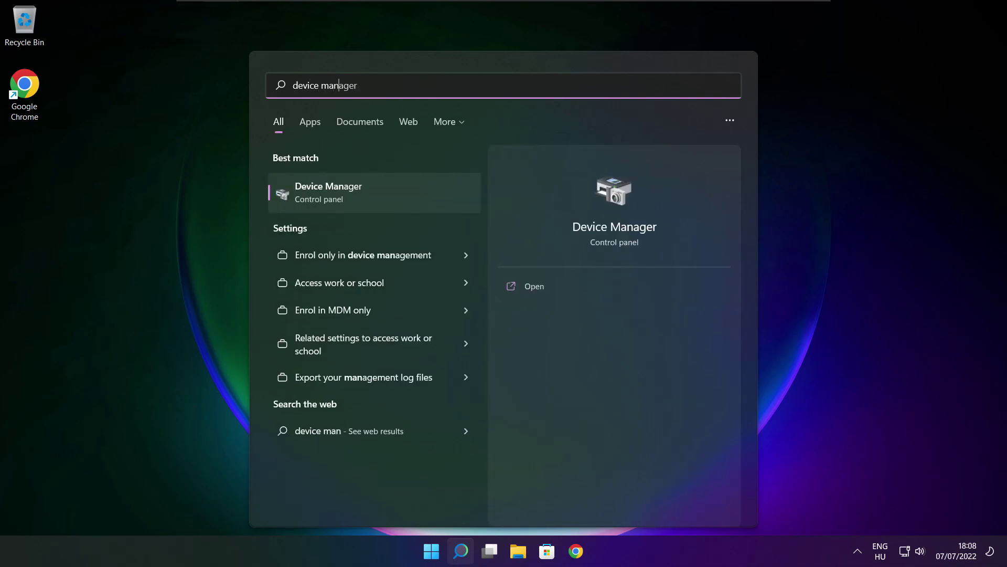
{"action": "type", "text": "ager"}
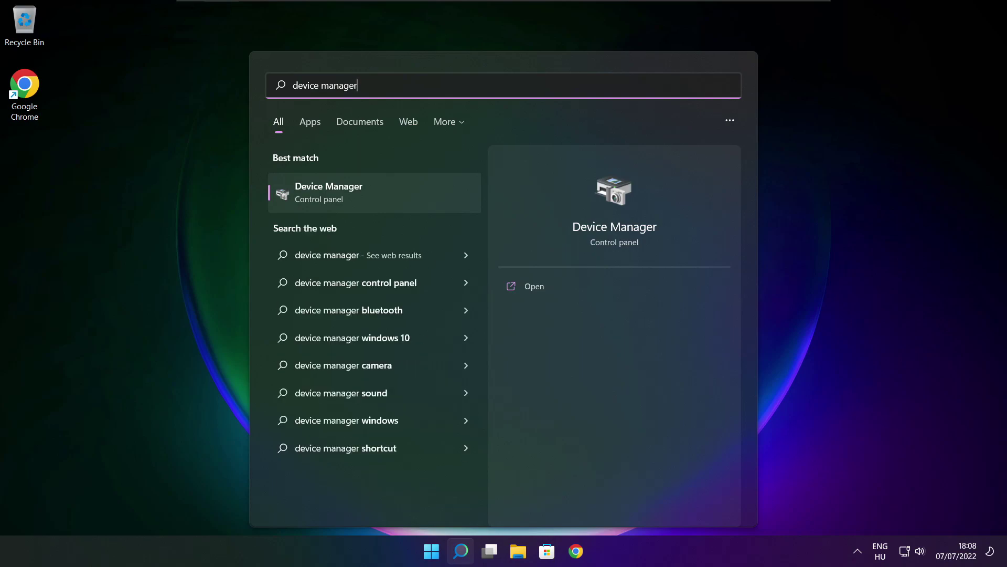
Open Device Manager maximized and run an automatic driver search for the VMware SVGA 3D adaptor.
{"action": "left_click", "coordinate": [413, 196]}
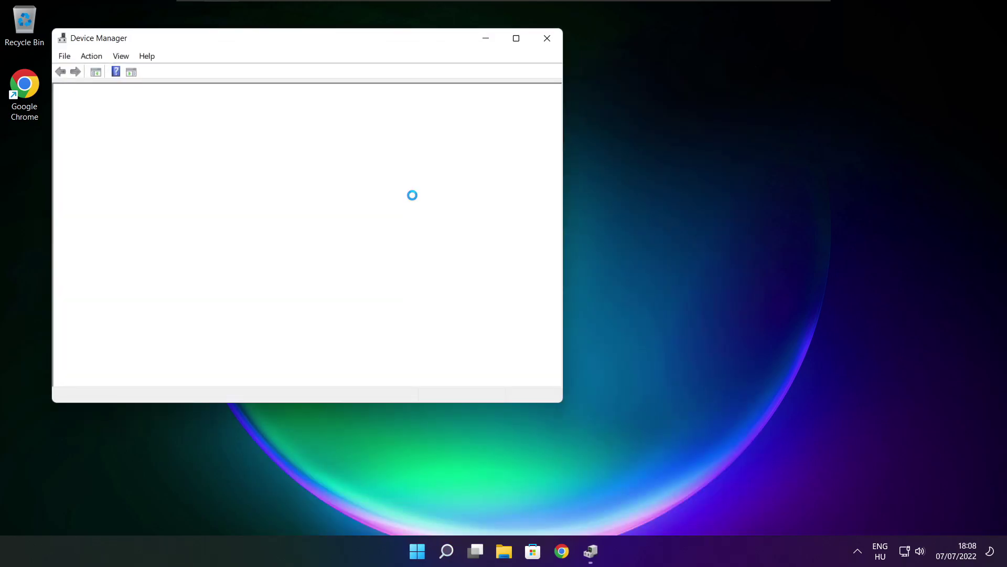
{"action": "left_click", "coordinate": [516, 41]}
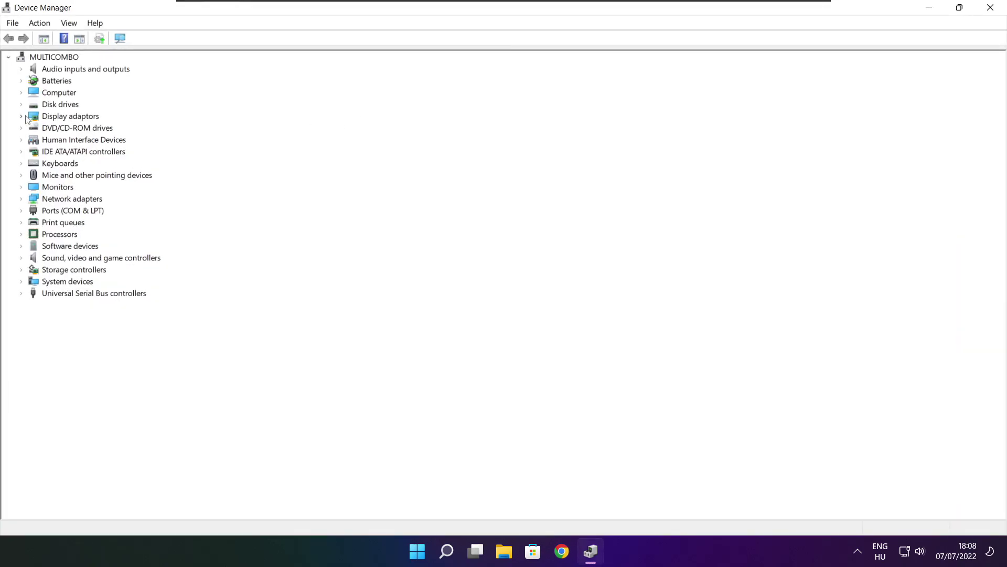
{"action": "left_click", "coordinate": [45, 118]}
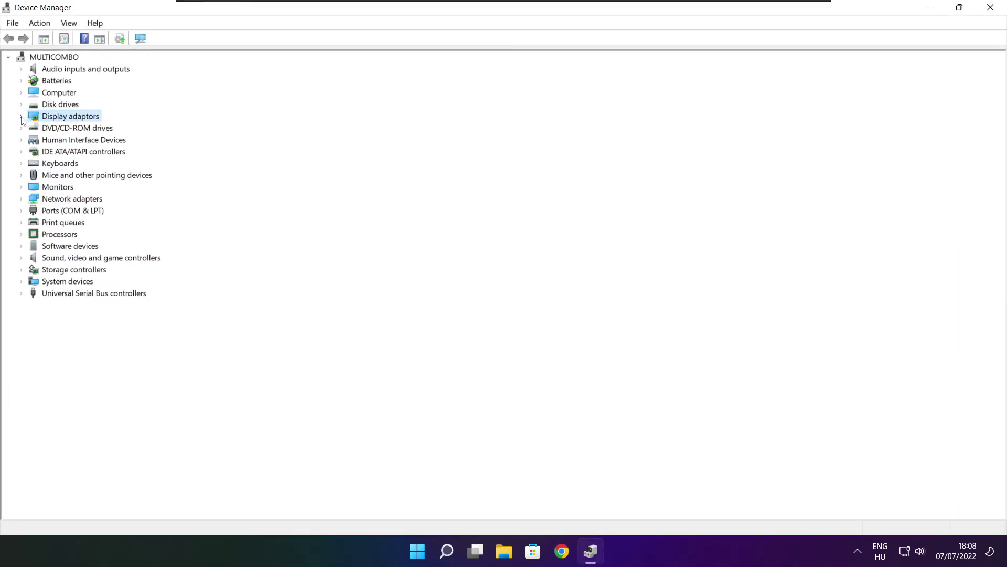
{"action": "left_click", "coordinate": [21, 117]}
{"action": "left_click", "coordinate": [42, 129]}
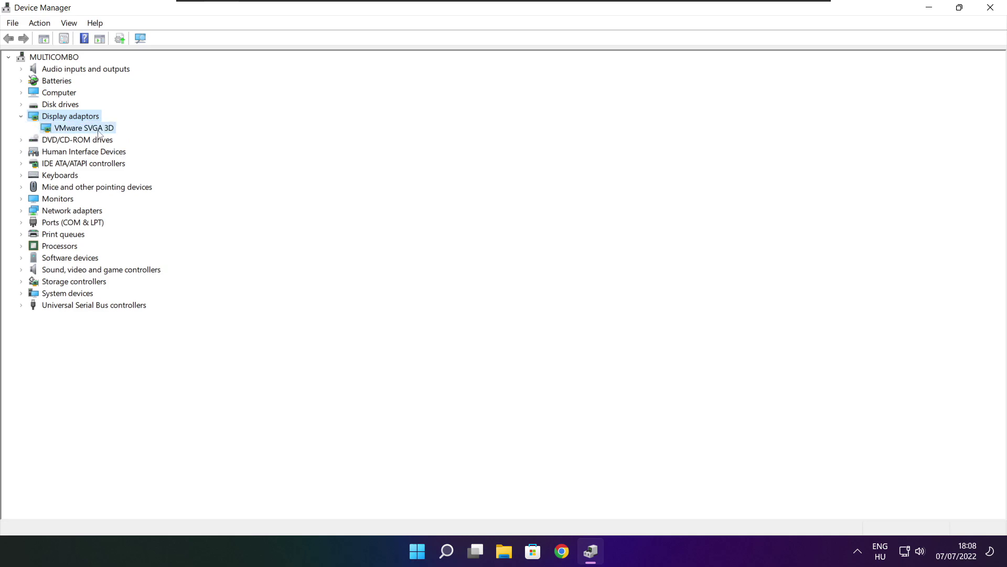
{"action": "right_click", "coordinate": [72, 129]}
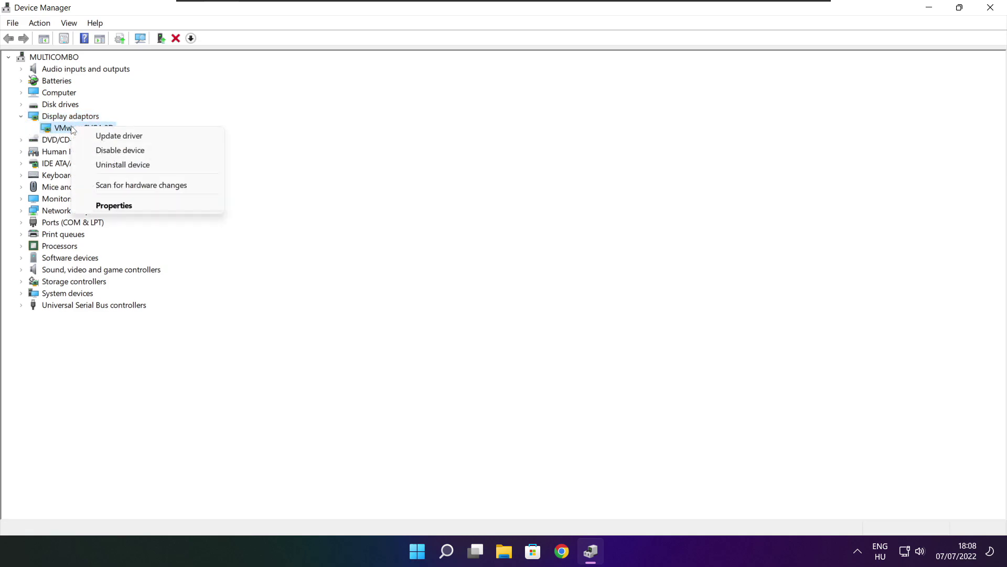
{"action": "left_click", "coordinate": [146, 137]}
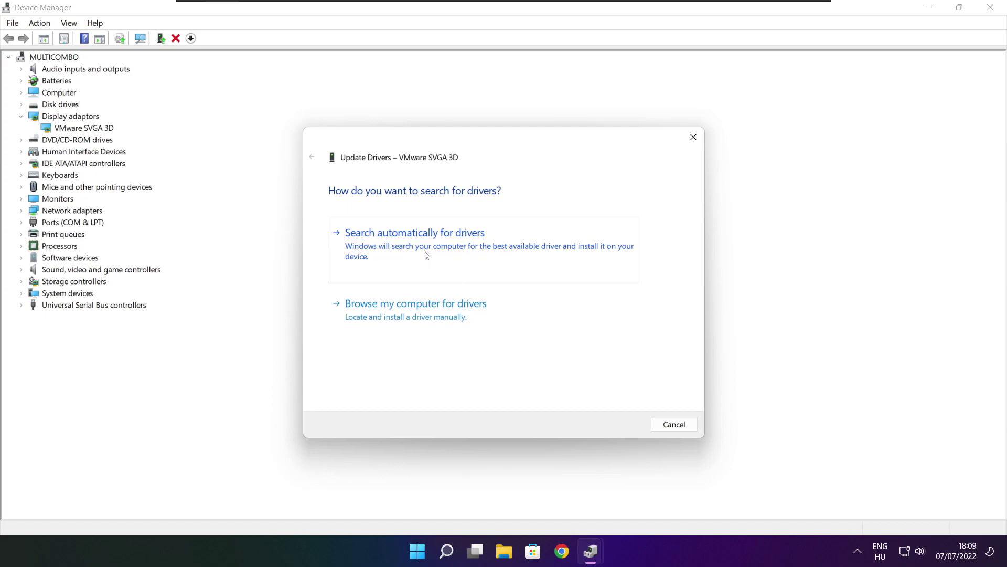
{"action": "left_click", "coordinate": [463, 253]}
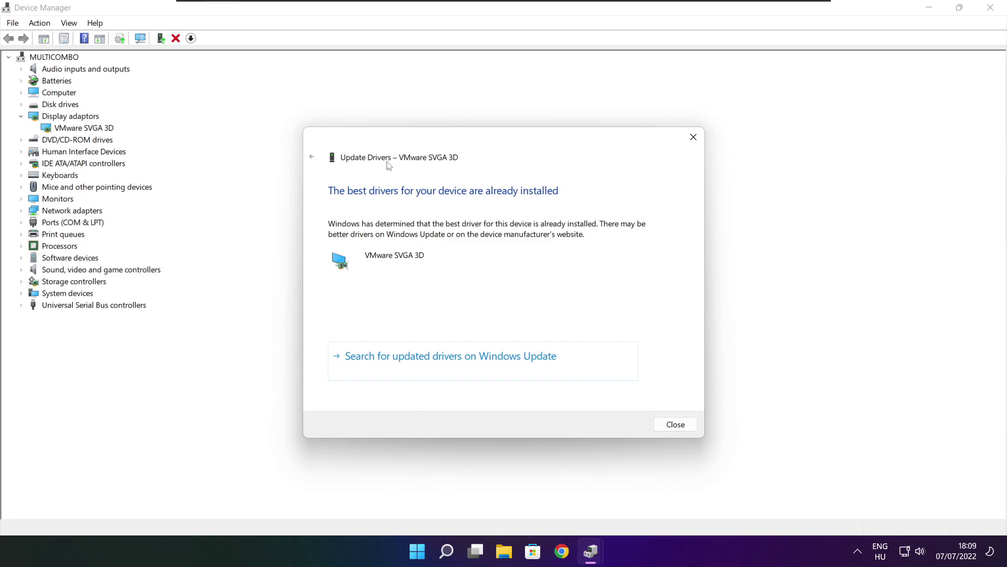
{"action": "left_click", "coordinate": [675, 426]}
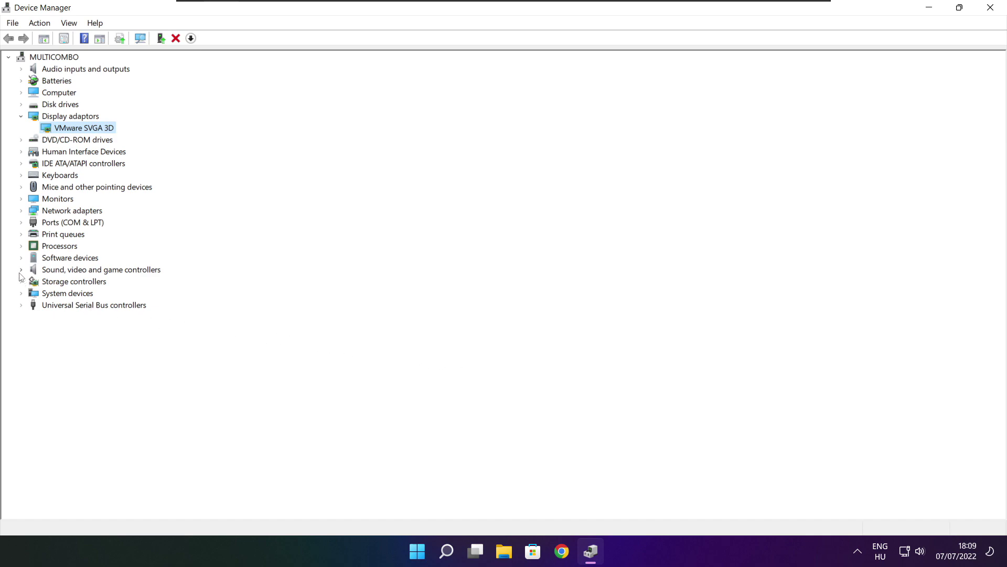
Run an automatic driver search for High Definition Audio Device under Sound, video and game controllers.
{"action": "left_click", "coordinate": [46, 272]}
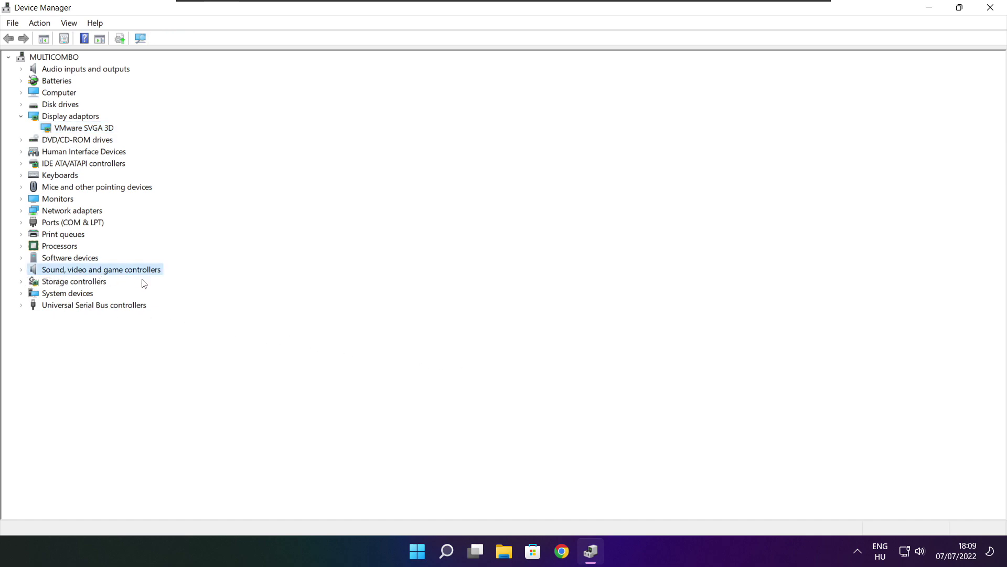
{"action": "left_click", "coordinate": [22, 270]}
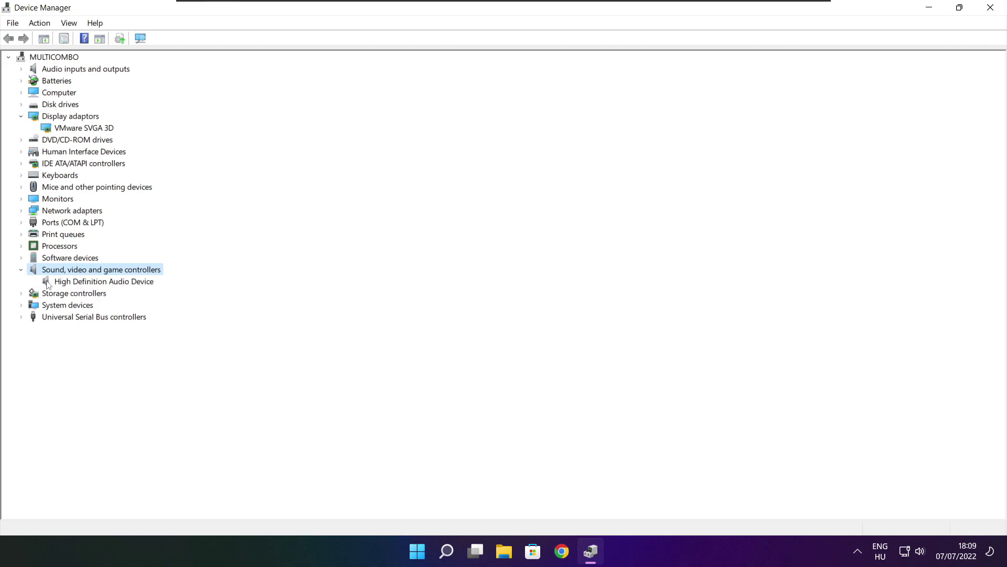
{"action": "left_click", "coordinate": [97, 283]}
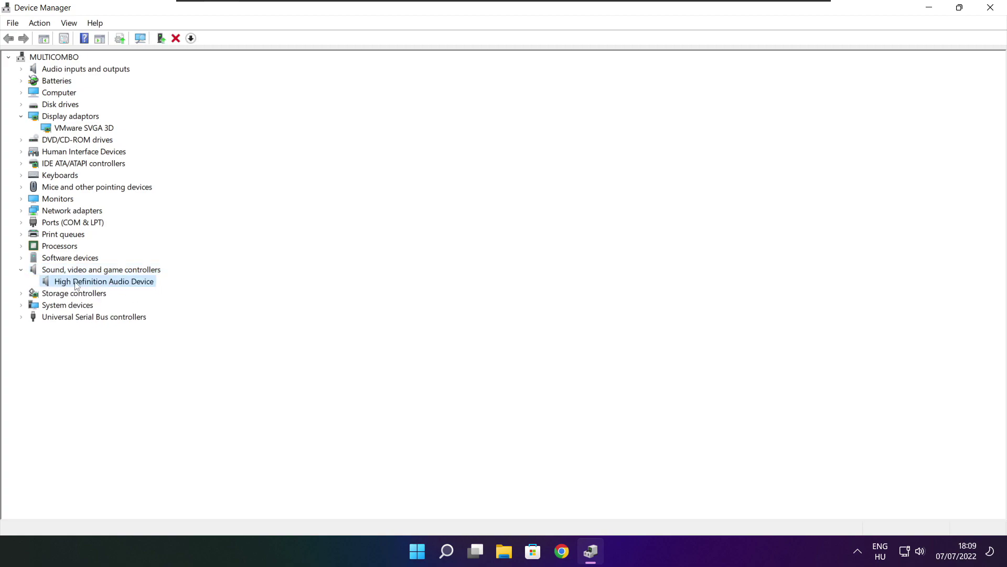
{"action": "right_click", "coordinate": [97, 286]}
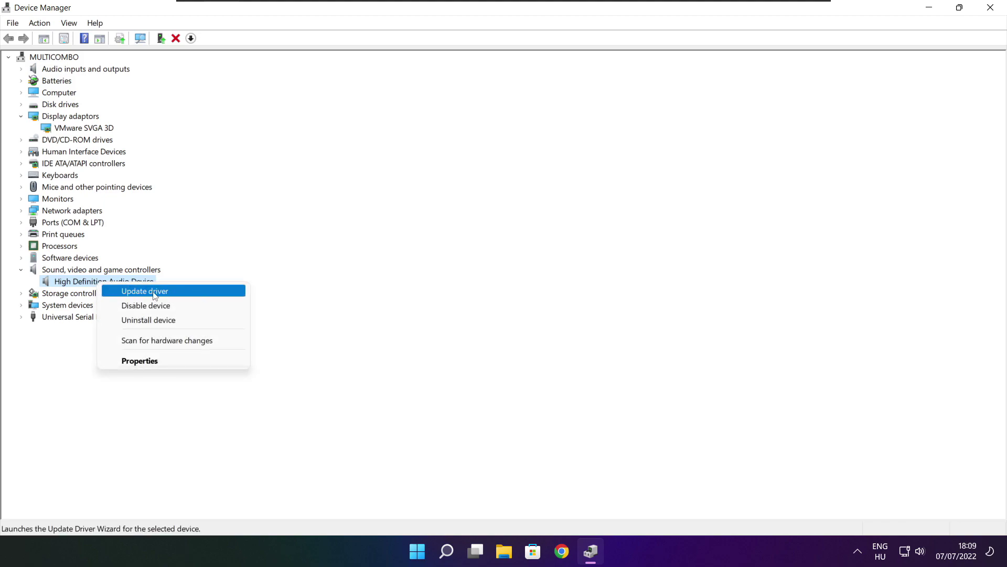
{"action": "left_click", "coordinate": [197, 292]}
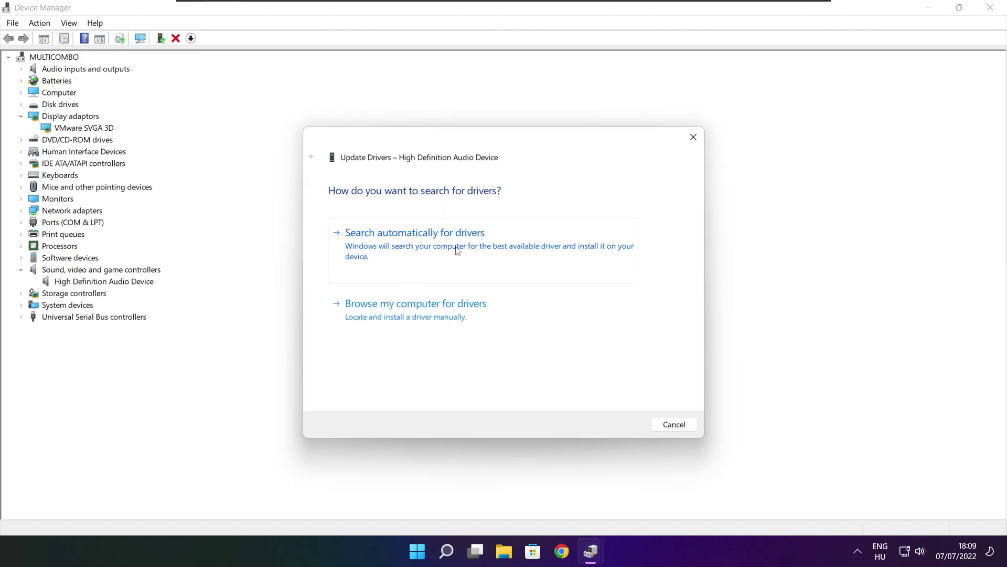
{"action": "left_click", "coordinate": [437, 249]}
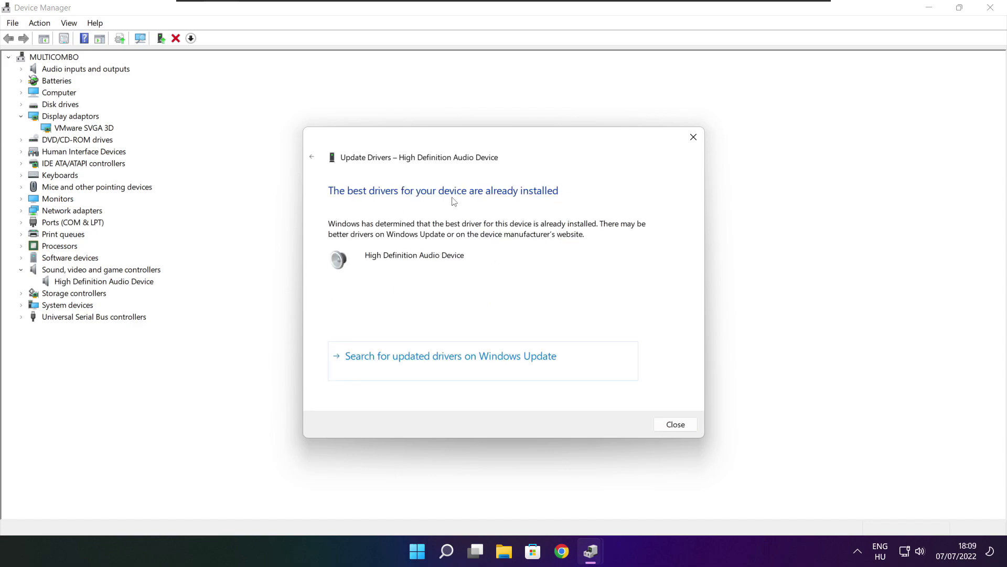
{"action": "left_click", "coordinate": [676, 425]}
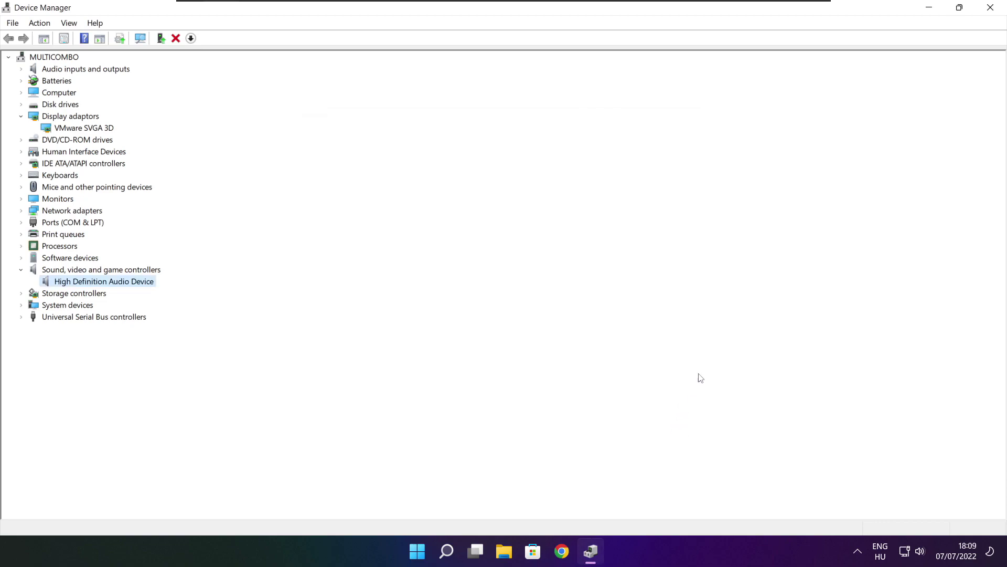
Close Device Manager and search Windows for 'edit power plan'.
{"action": "left_click", "coordinate": [993, 11]}
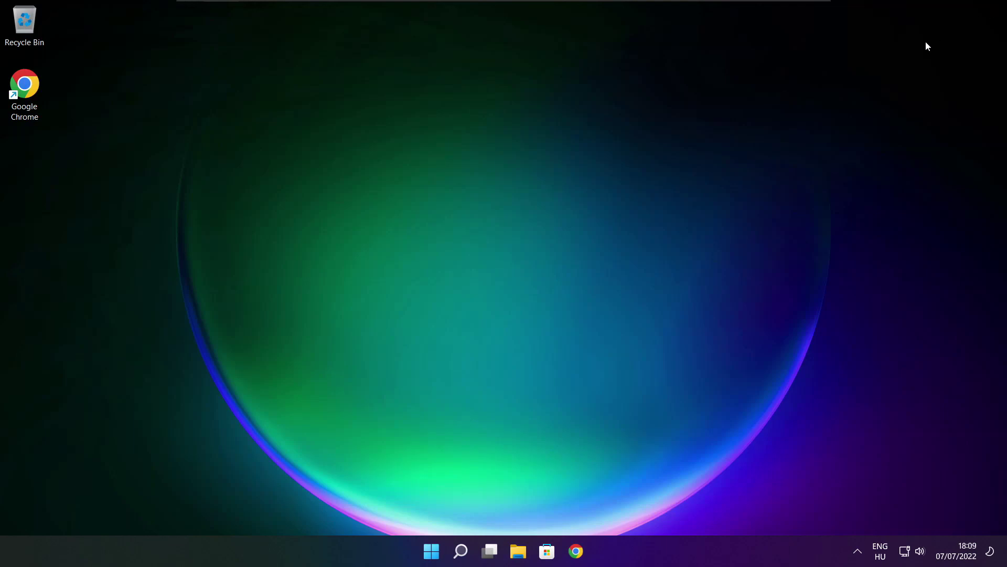
{"action": "left_click", "coordinate": [462, 553]}
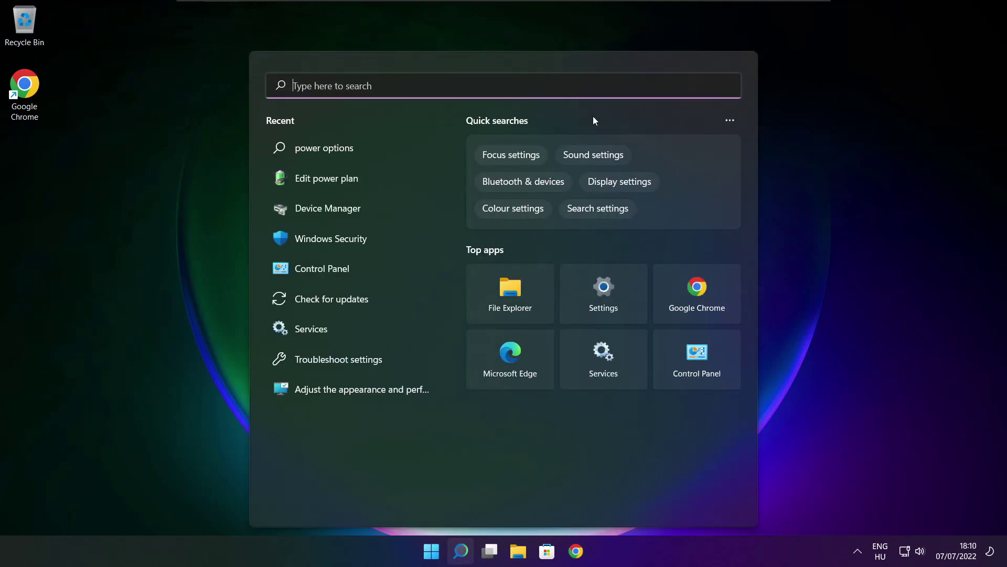
{"action": "type", "text": "edit p"}
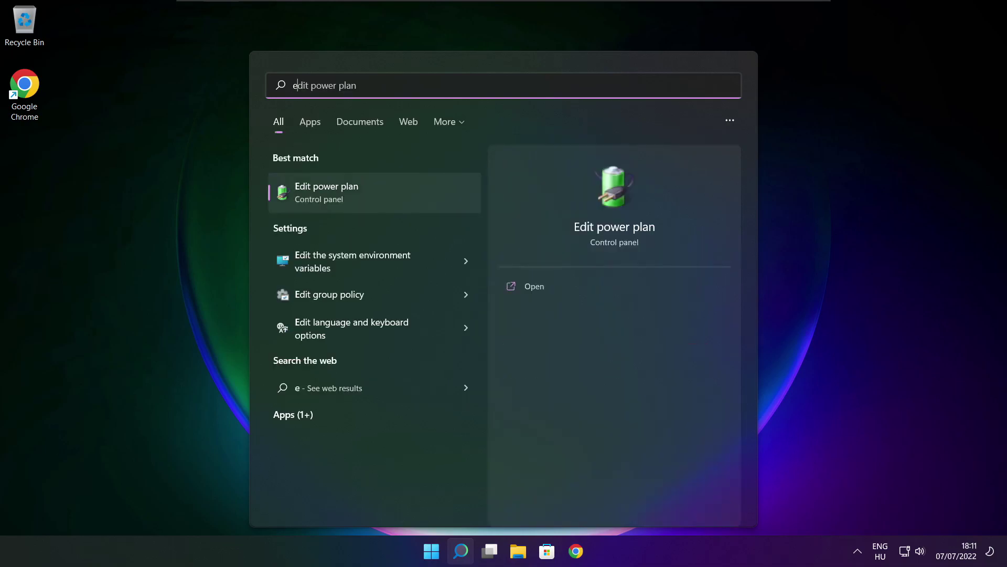
{"action": "type", "text": "ower plan"}
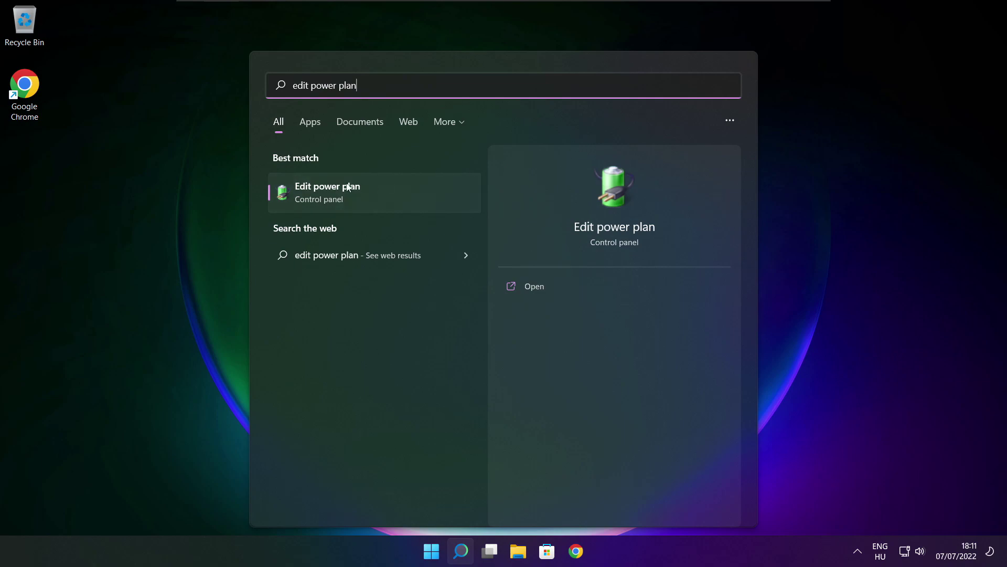
Switch the active power plan from Balanced to High performance in Power Options, then close it.
{"action": "left_click", "coordinate": [398, 197]}
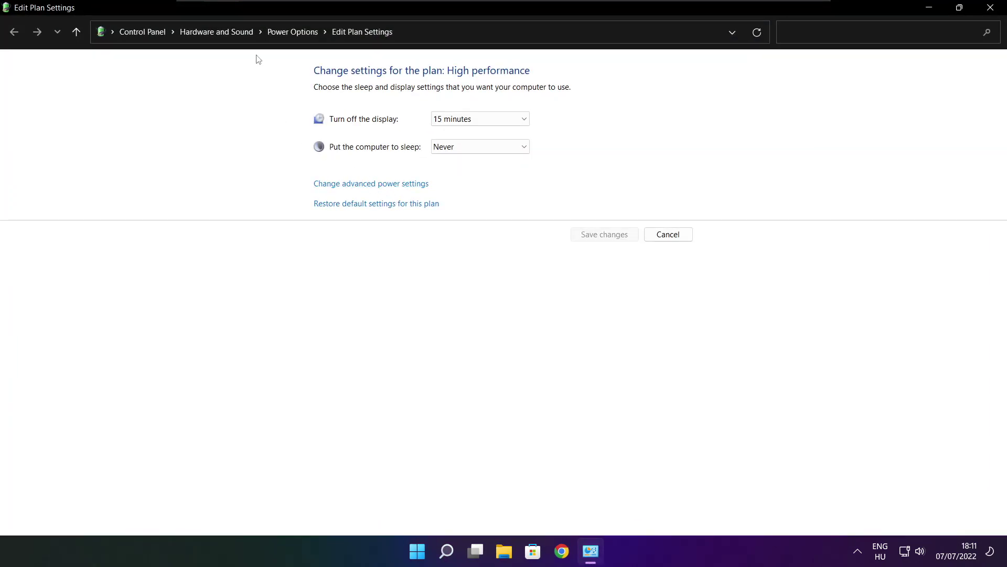
{"action": "left_click", "coordinate": [299, 33]}
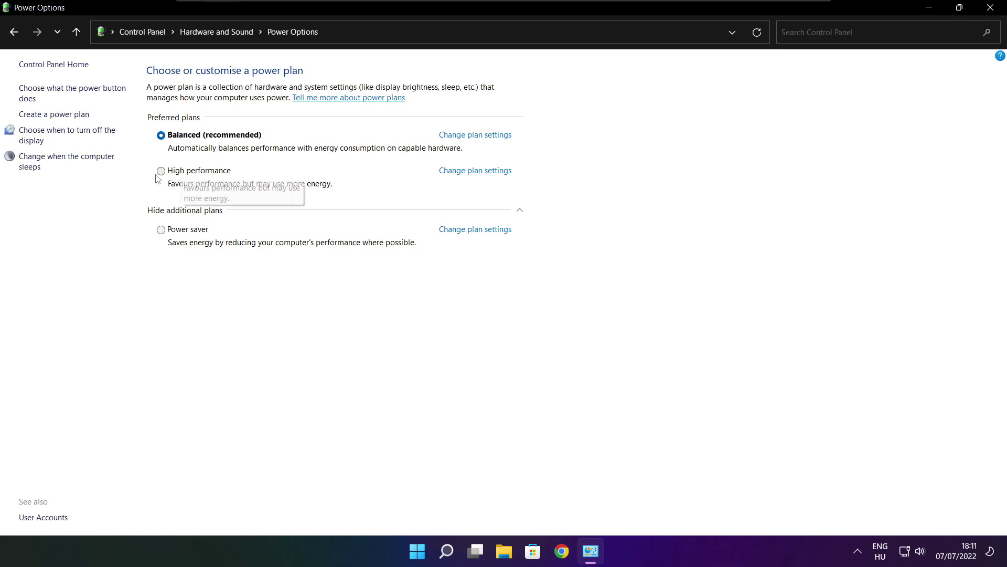
{"action": "left_click", "coordinate": [210, 173]}
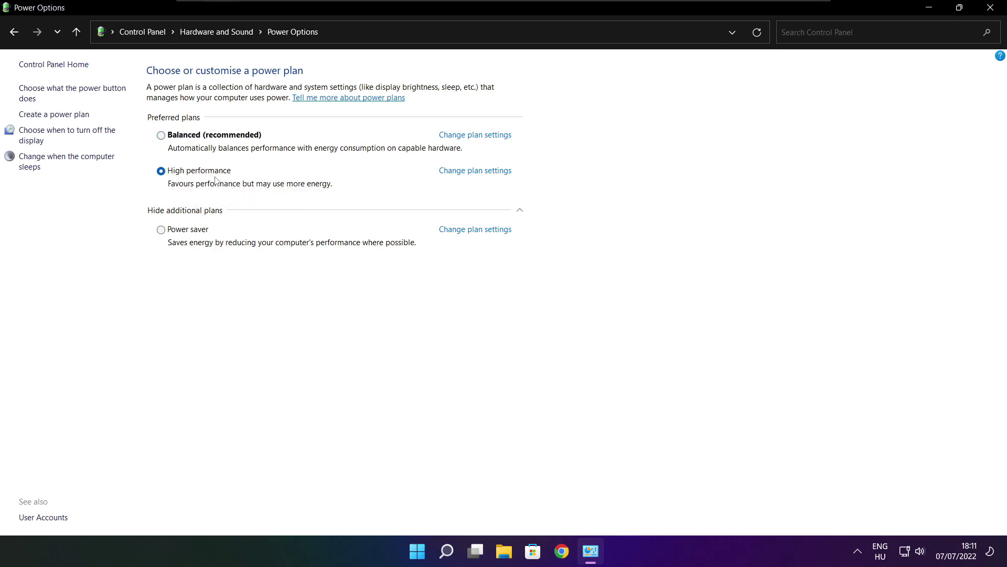
{"action": "left_click", "coordinate": [992, 7]}
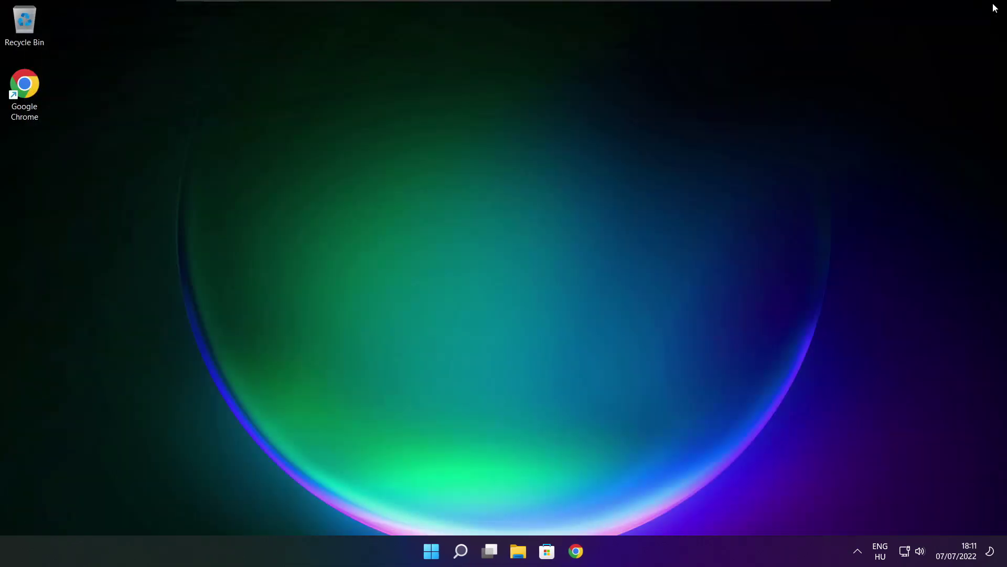
Search 'game mode' and open the Gaming > Game Mode settings page.
{"action": "left_click", "coordinate": [462, 551]}
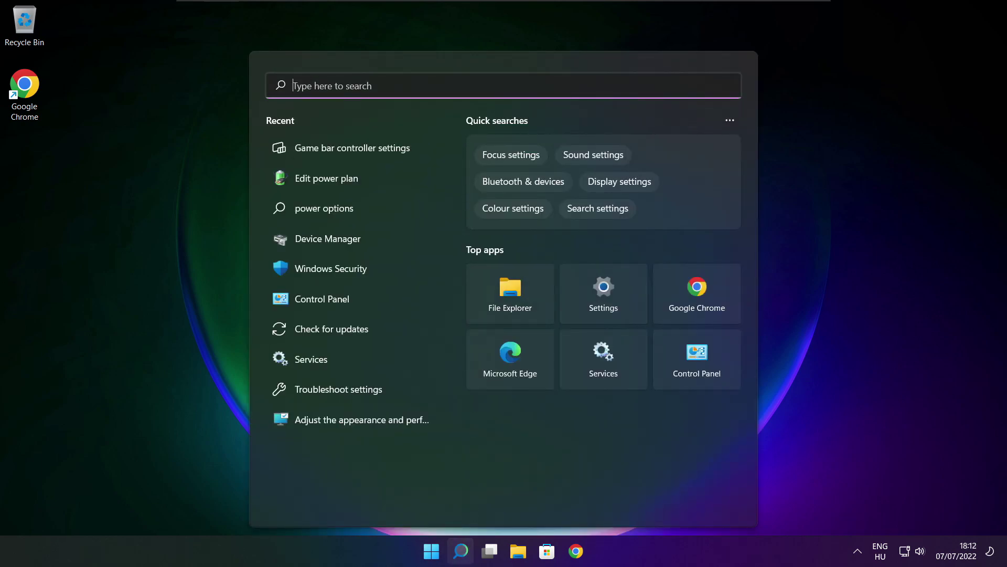
{"action": "type", "text": "game "}
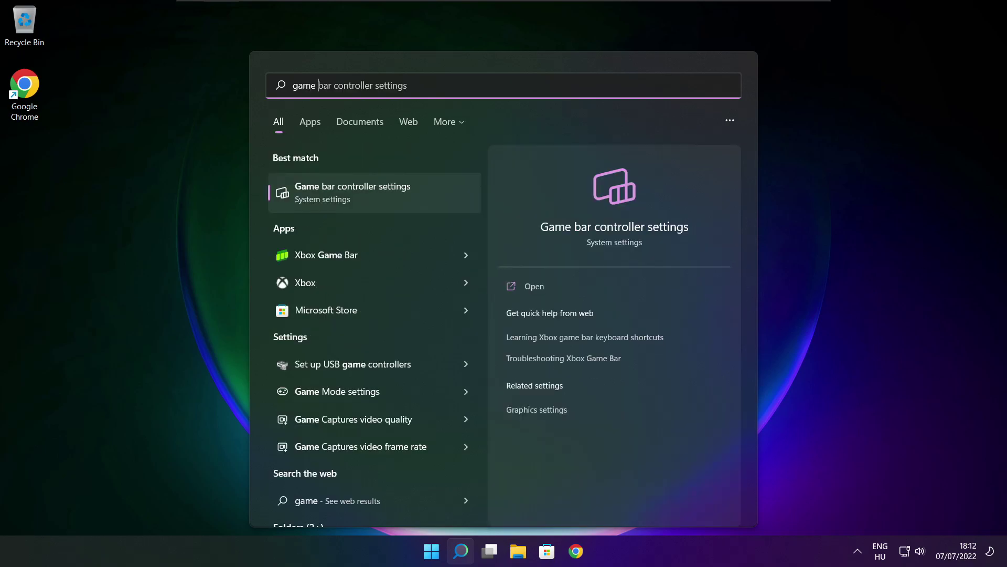
{"action": "type", "text": "mode"}
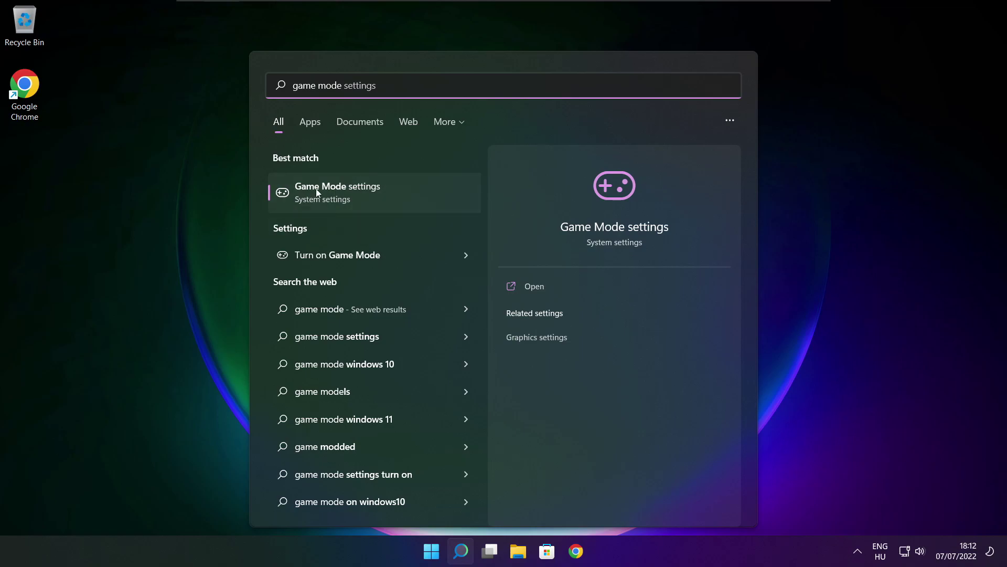
{"action": "left_click", "coordinate": [399, 193]}
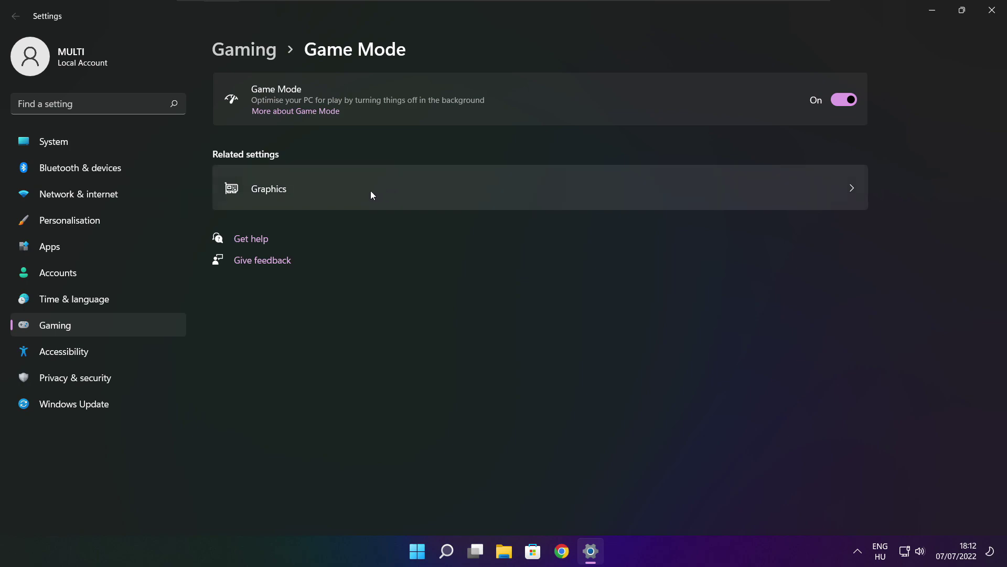
Keep Game Mode on, leave the Xbox Game Bar controller shortcut Off, and close Settings.
{"action": "left_click", "coordinate": [852, 99]}
{"action": "left_click", "coordinate": [851, 99]}
{"action": "left_click", "coordinate": [243, 57]}
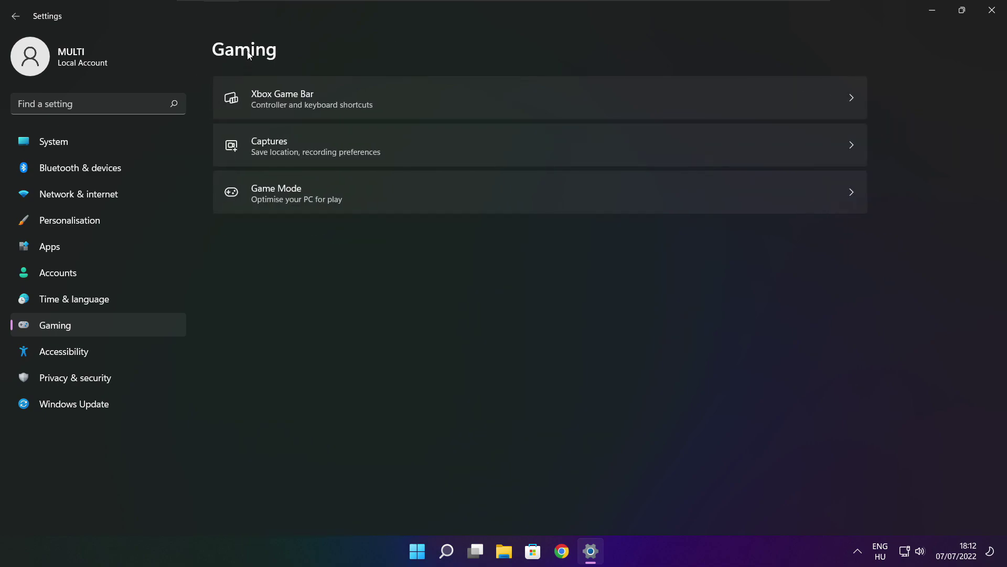
{"action": "left_click", "coordinate": [411, 109]}
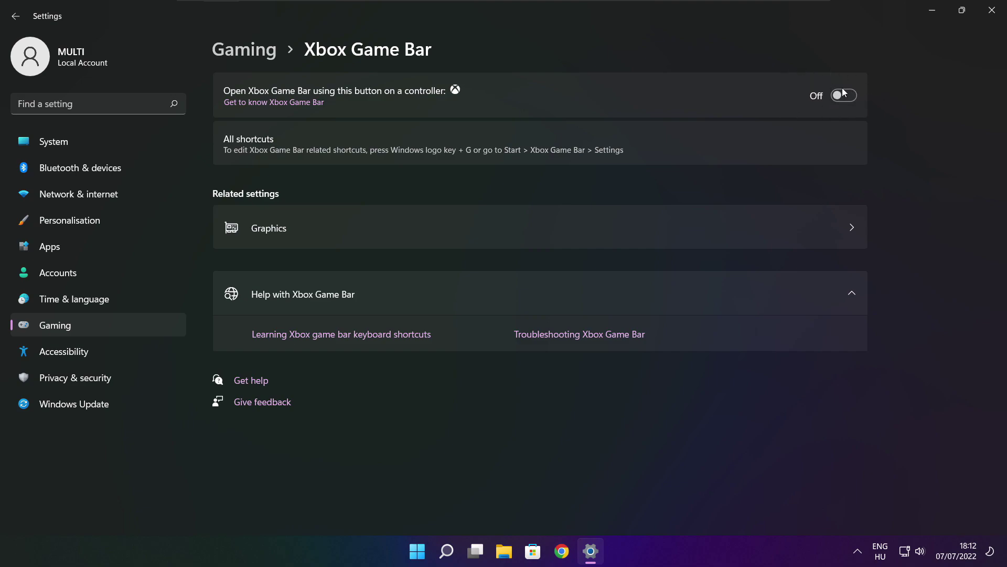
{"action": "left_click", "coordinate": [993, 12]}
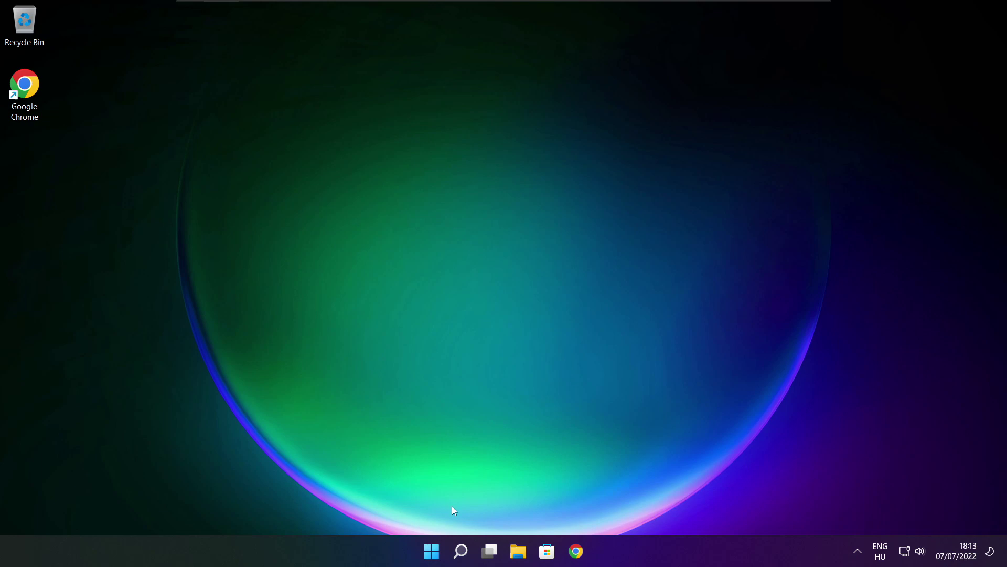
Launch Task Manager from the Start button's power-user menu.
{"action": "right_click", "coordinate": [433, 553]}
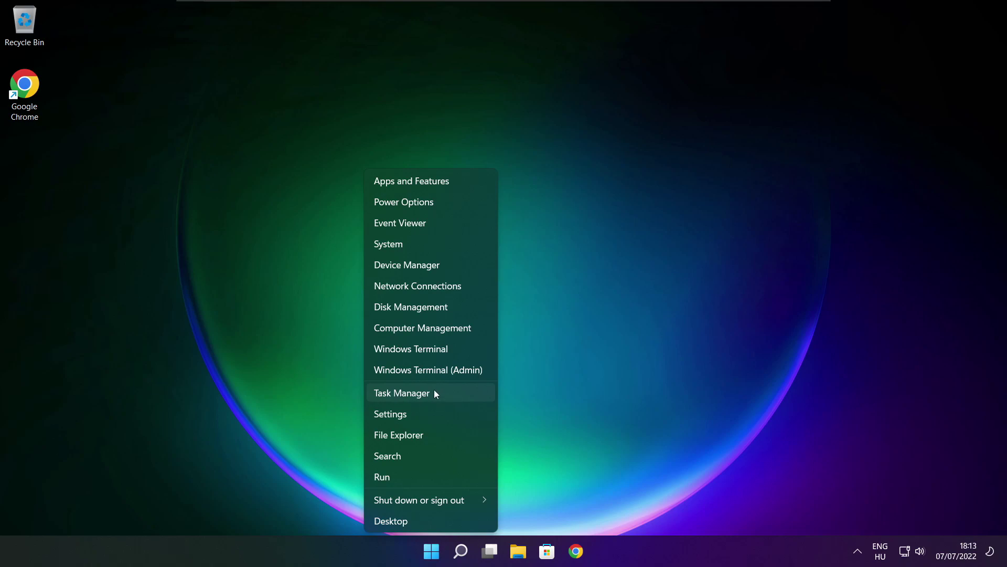
{"action": "left_click", "coordinate": [433, 393]}
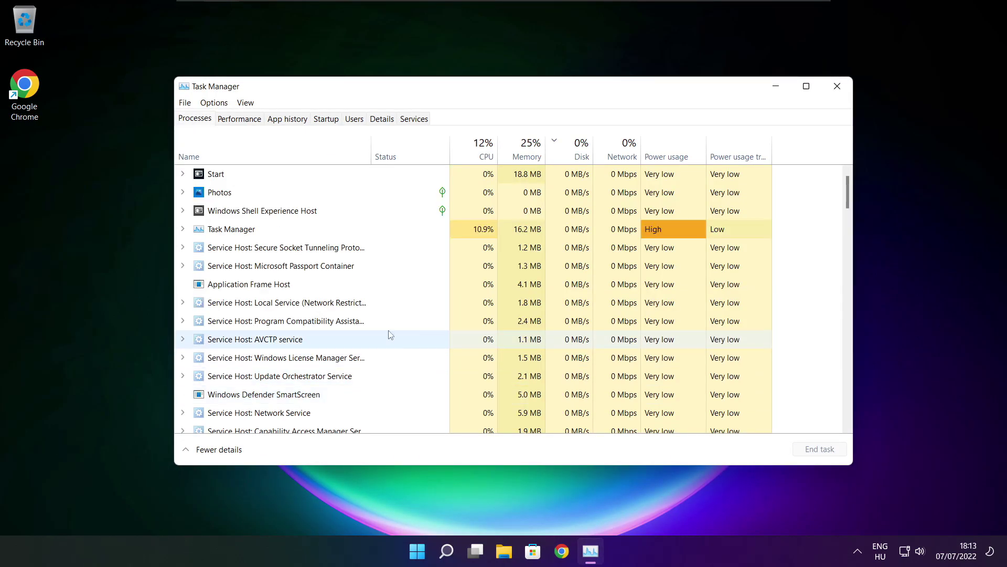
Disable Cortana, Microsoft Edge, Microsoft Teams and Terminal as startup apps, then close Task Manager.
{"action": "left_click", "coordinate": [326, 122]}
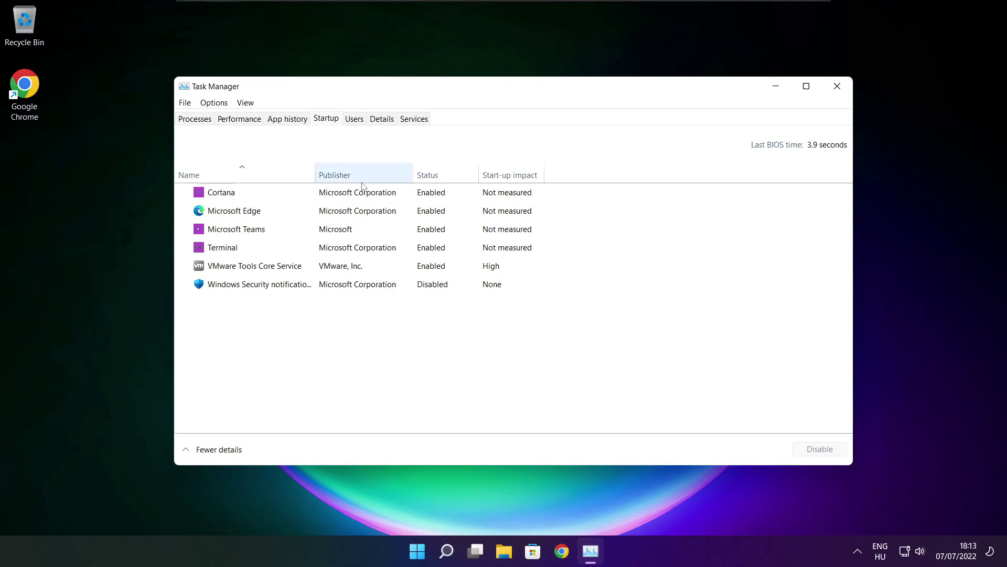
{"action": "left_click", "coordinate": [377, 198]}
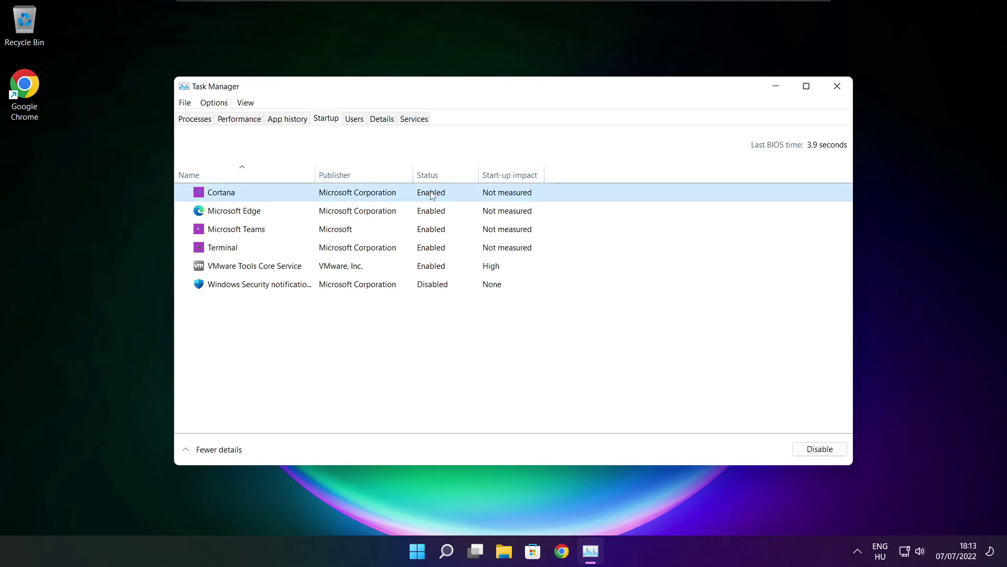
{"action": "left_click", "coordinate": [819, 449]}
{"action": "left_click", "coordinate": [314, 215]}
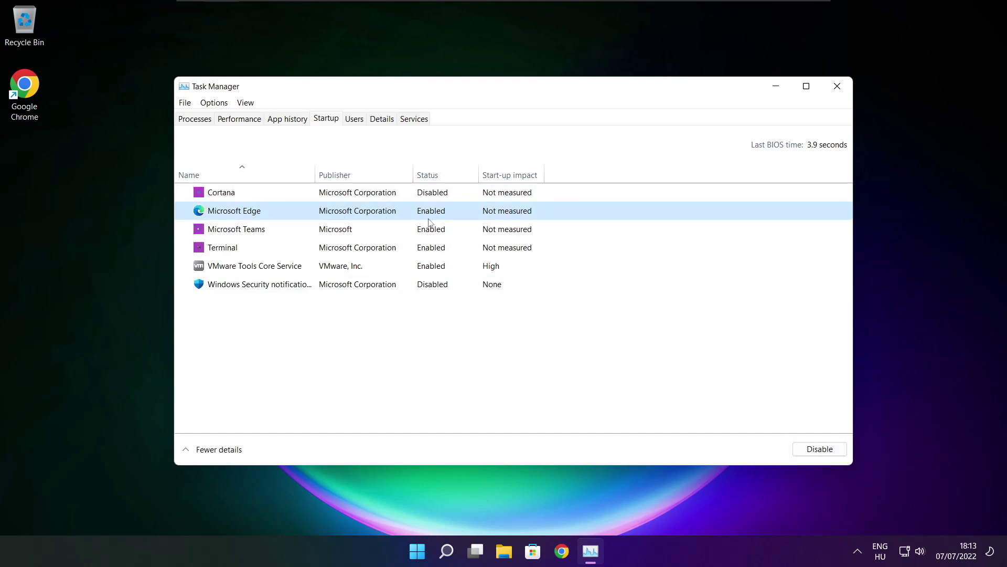
{"action": "left_click", "coordinate": [819, 449]}
{"action": "left_click", "coordinate": [443, 232]}
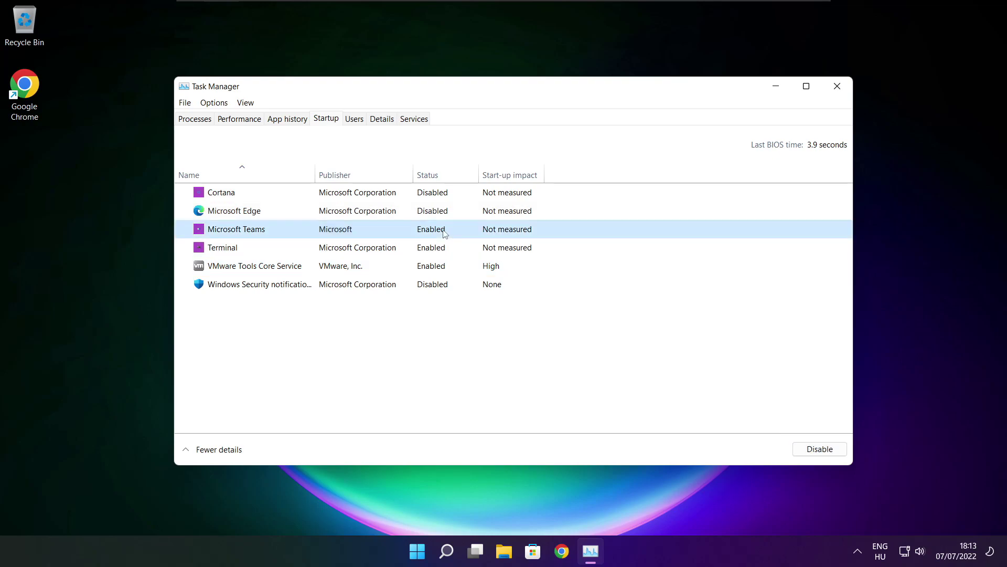
{"action": "left_click", "coordinate": [834, 455]}
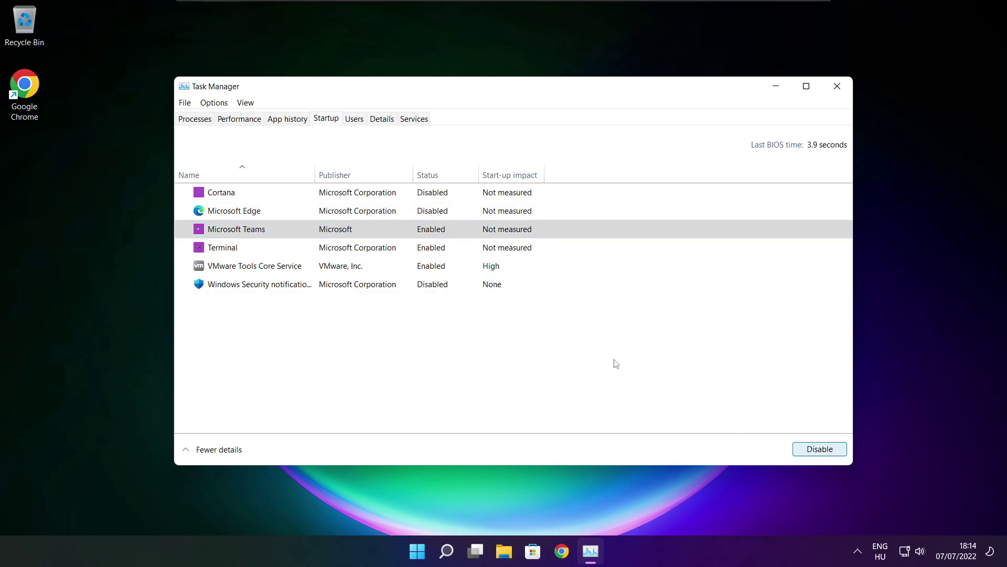
{"action": "left_click", "coordinate": [383, 255]}
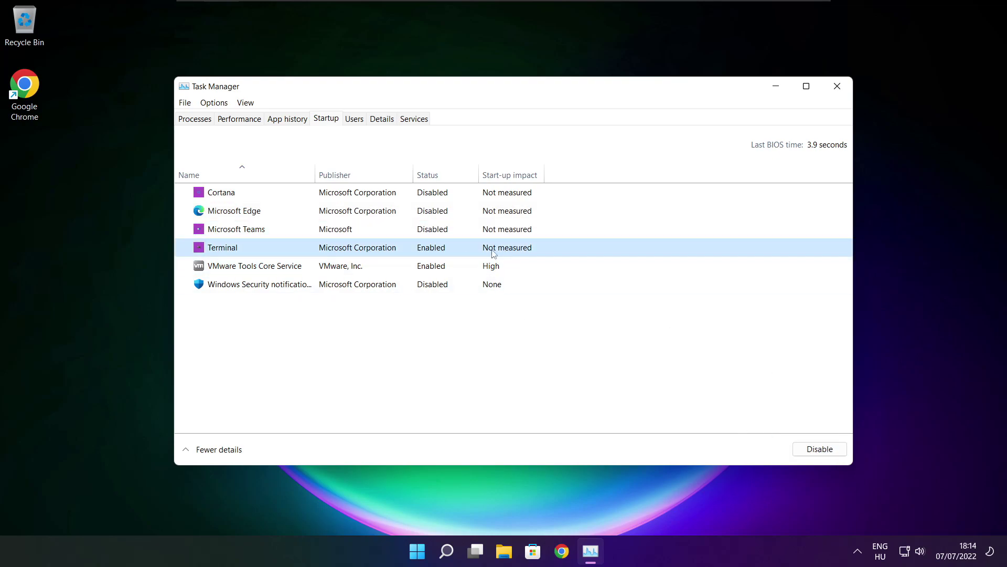
{"action": "left_click", "coordinate": [834, 454]}
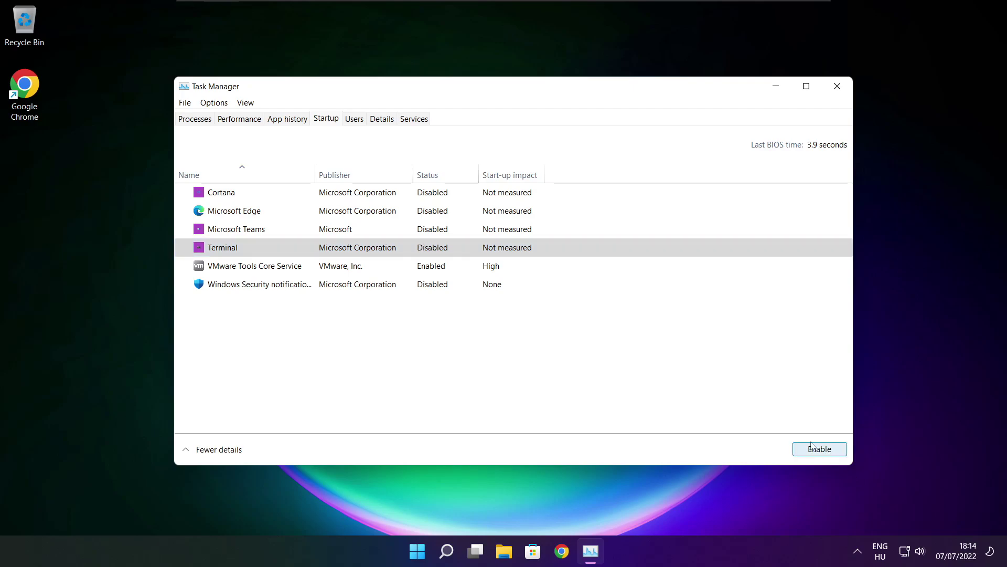
{"action": "left_click", "coordinate": [427, 250]}
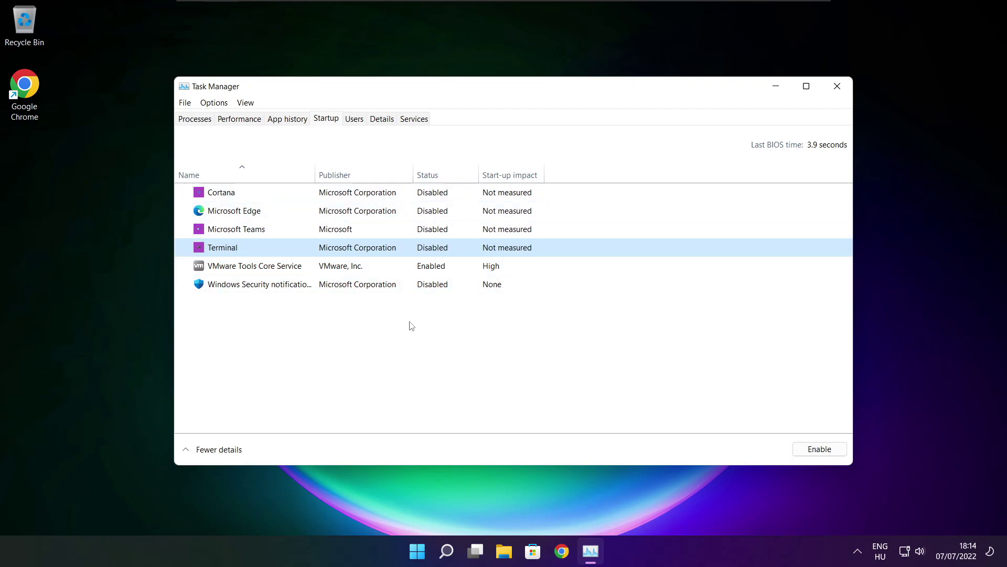
{"action": "left_click", "coordinate": [837, 90]}
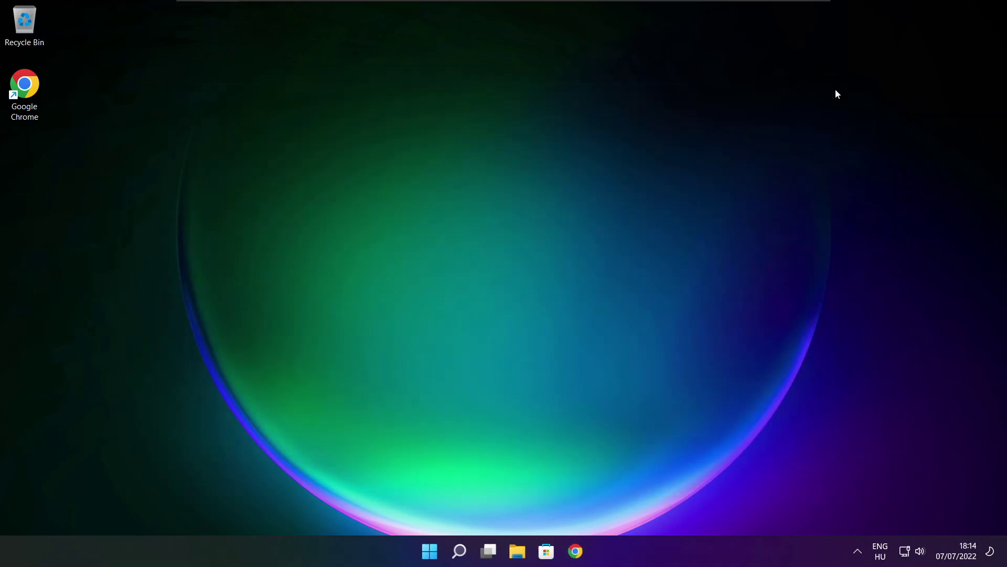
Search 'optimis' and open Defragment and Optimise Drives.
{"action": "left_click", "coordinate": [462, 558]}
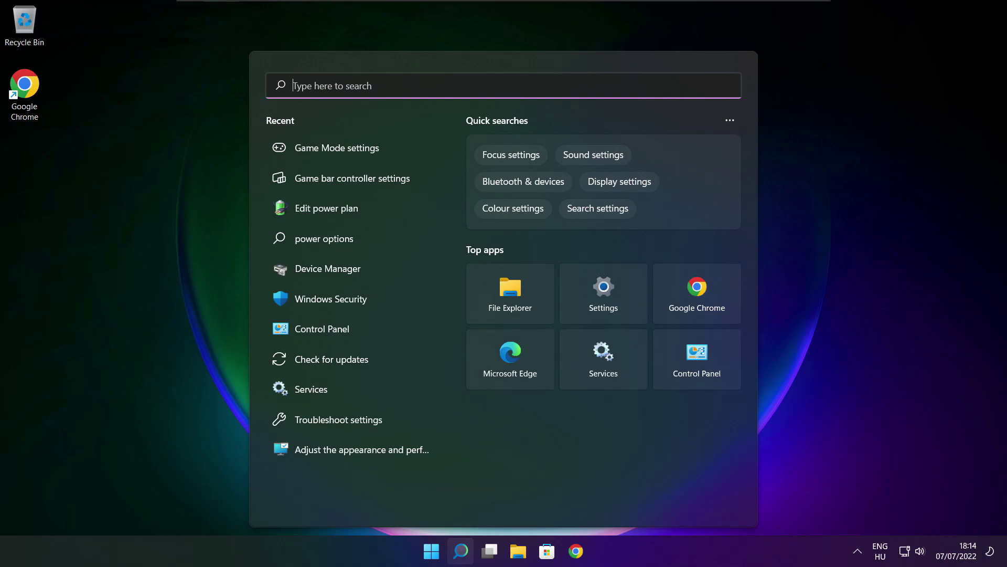
{"action": "type", "text": "op"}
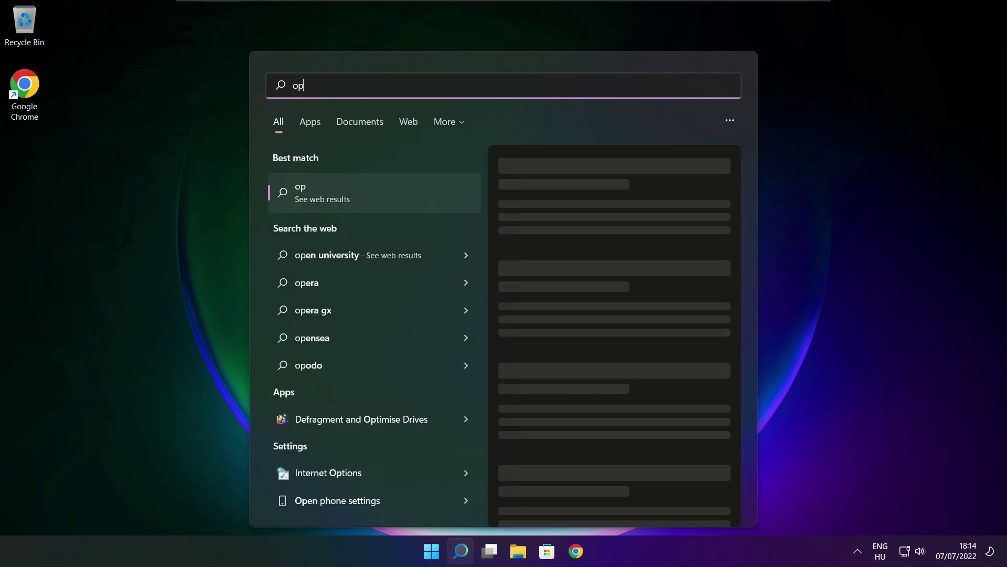
{"action": "type", "text": "timise"}
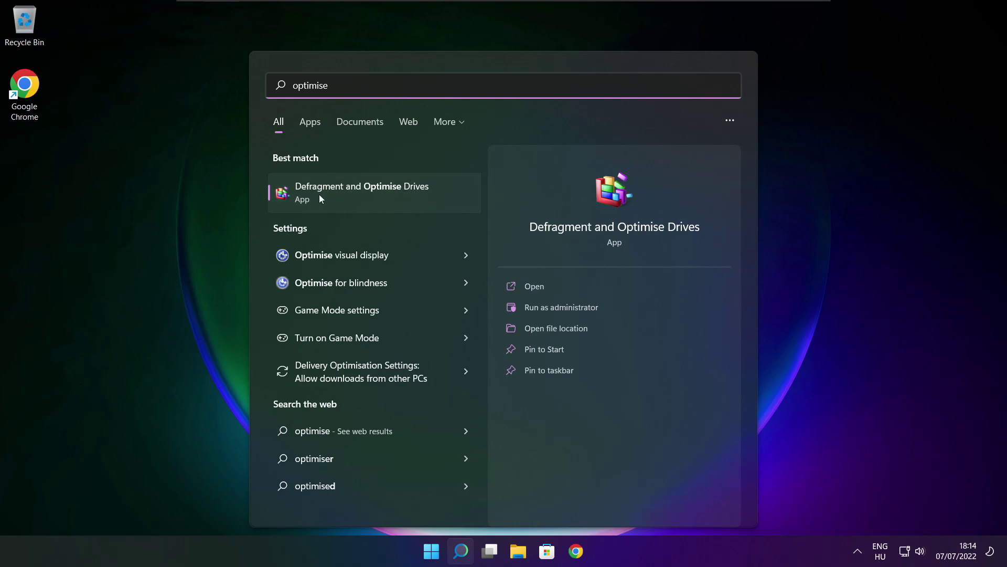
{"action": "left_click", "coordinate": [386, 190]}
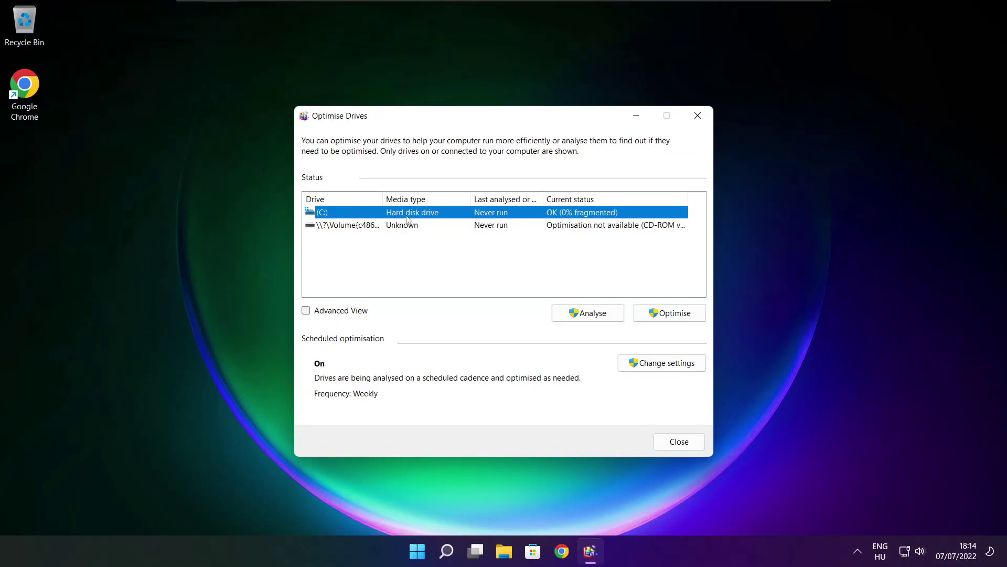
Analyse drive C: (9% fragmented), start optimising it, and close the window.
{"action": "left_click", "coordinate": [576, 313]}
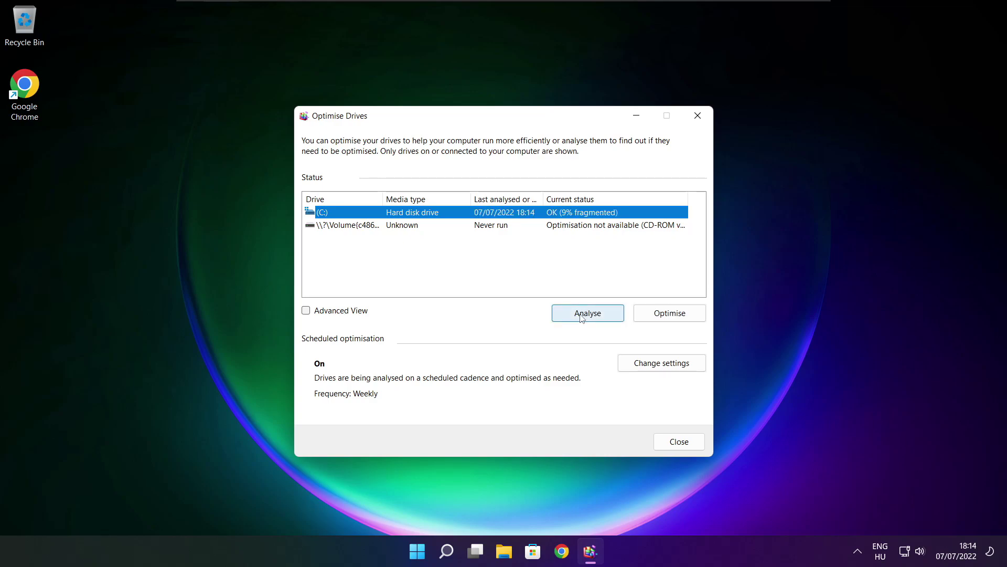
{"action": "left_click", "coordinate": [676, 318]}
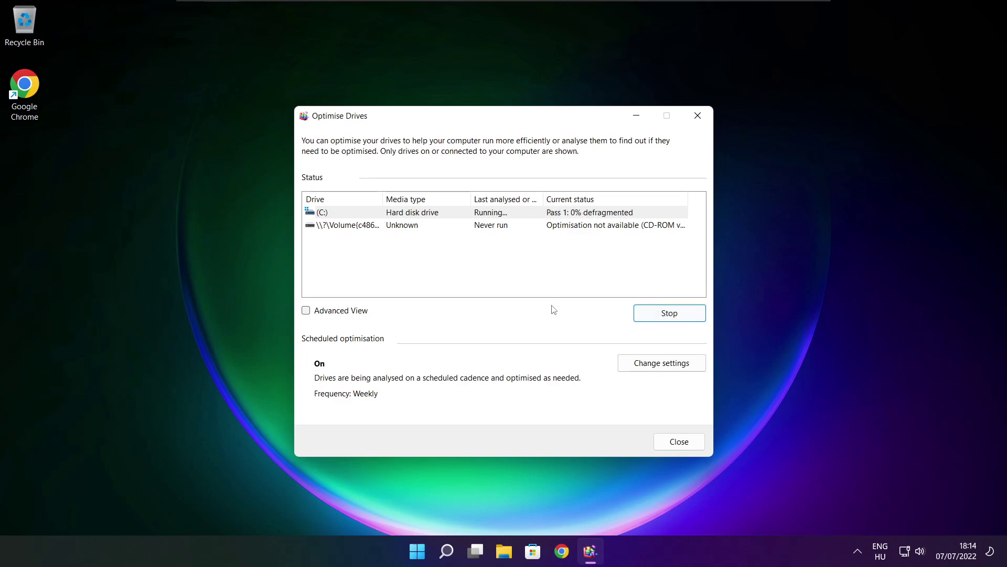
{"action": "key", "text": "alt+F4"}
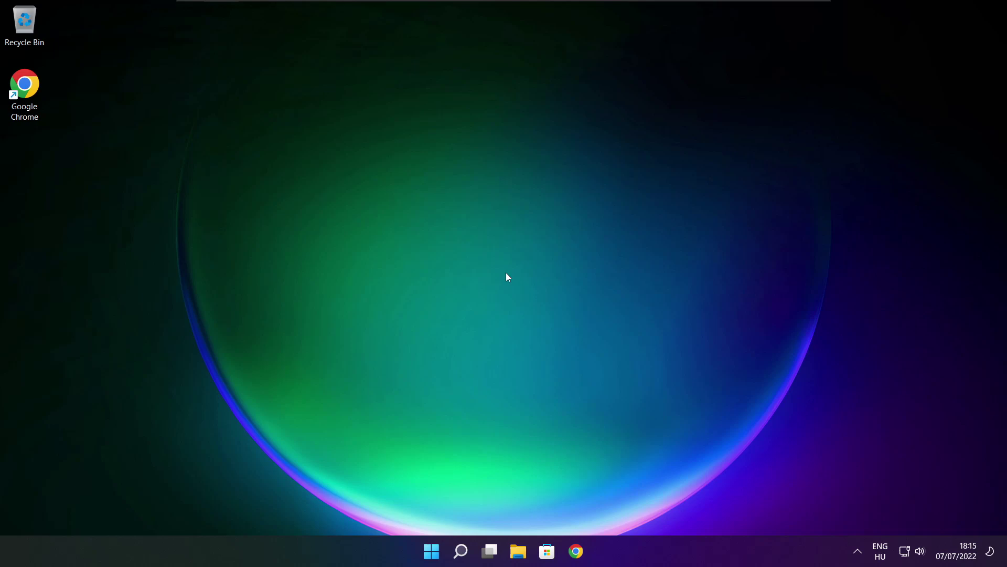
Search 'updates', run Check for updates on the Windows Update page, then close Settings.
{"action": "left_click", "coordinate": [461, 552]}
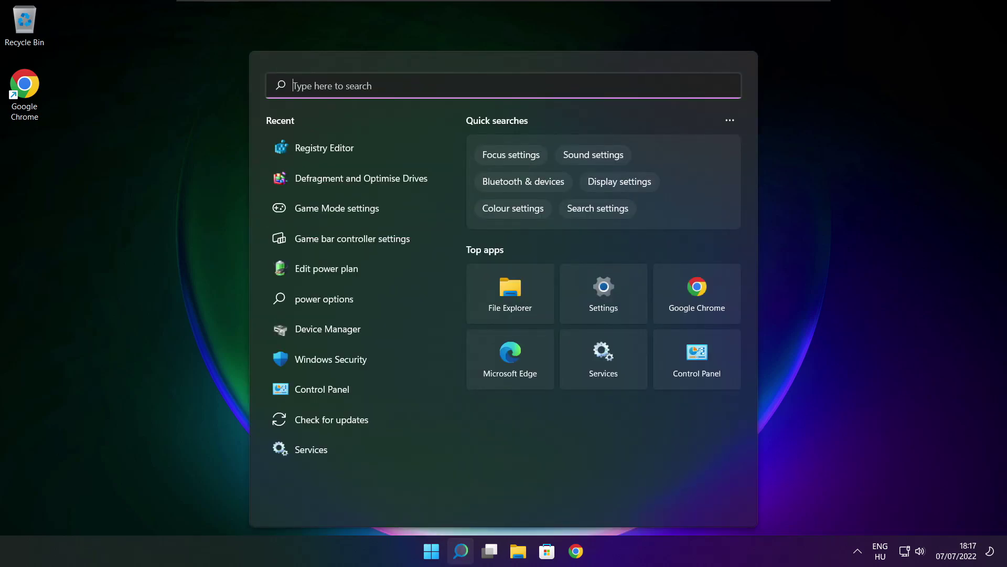
{"action": "type", "text": "updates"}
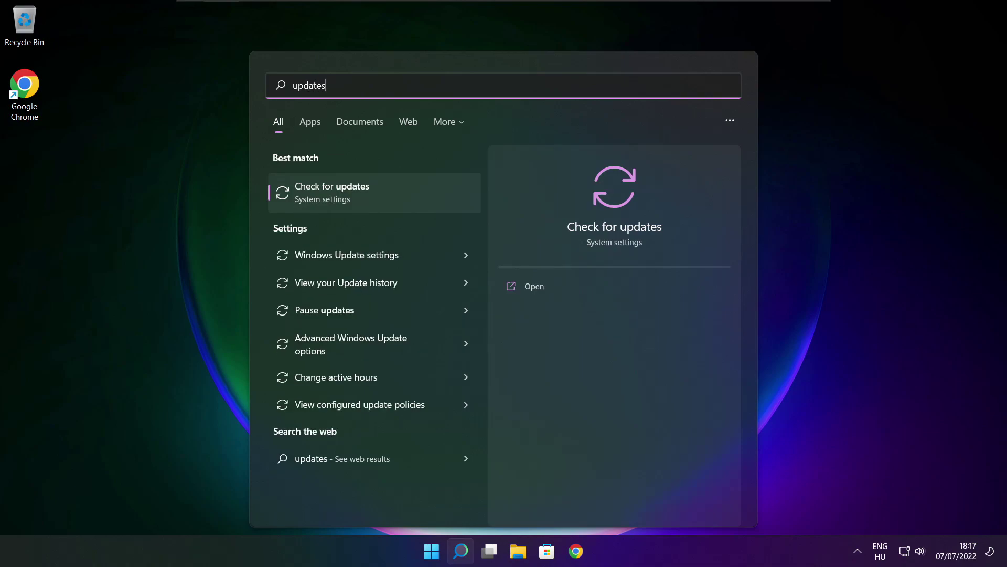
{"action": "left_click", "coordinate": [366, 198]}
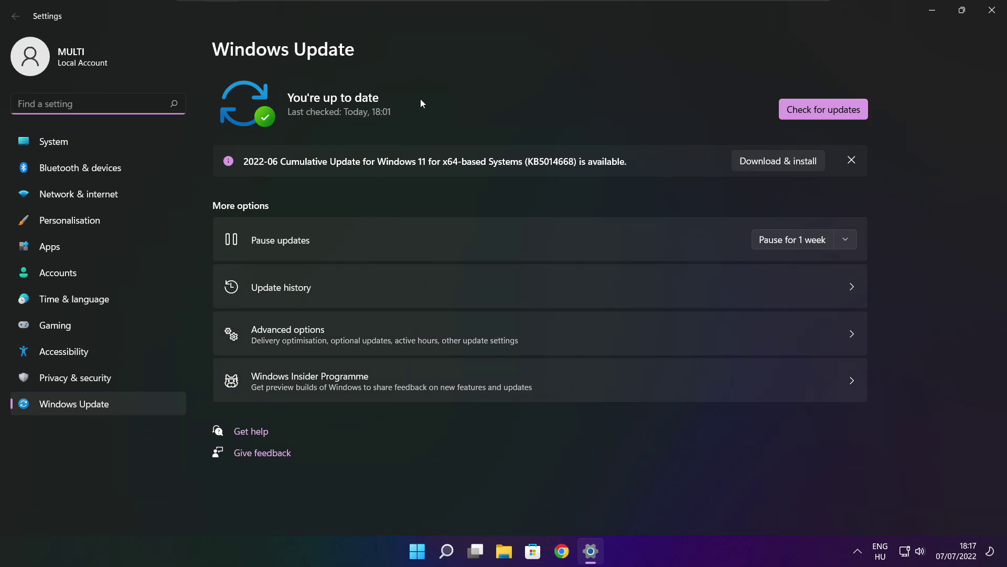
{"action": "left_click", "coordinate": [823, 109]}
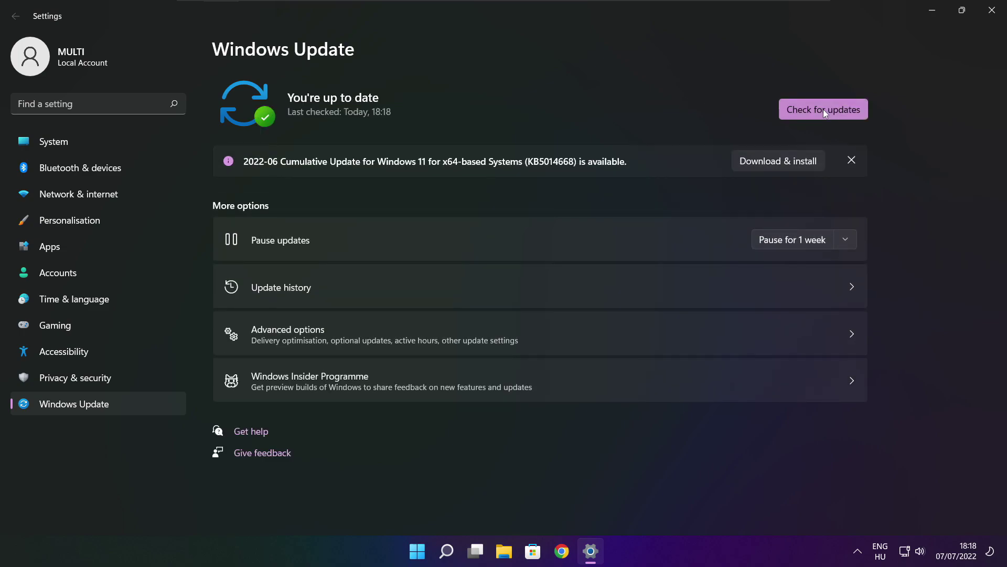
{"action": "left_click", "coordinate": [991, 12]}
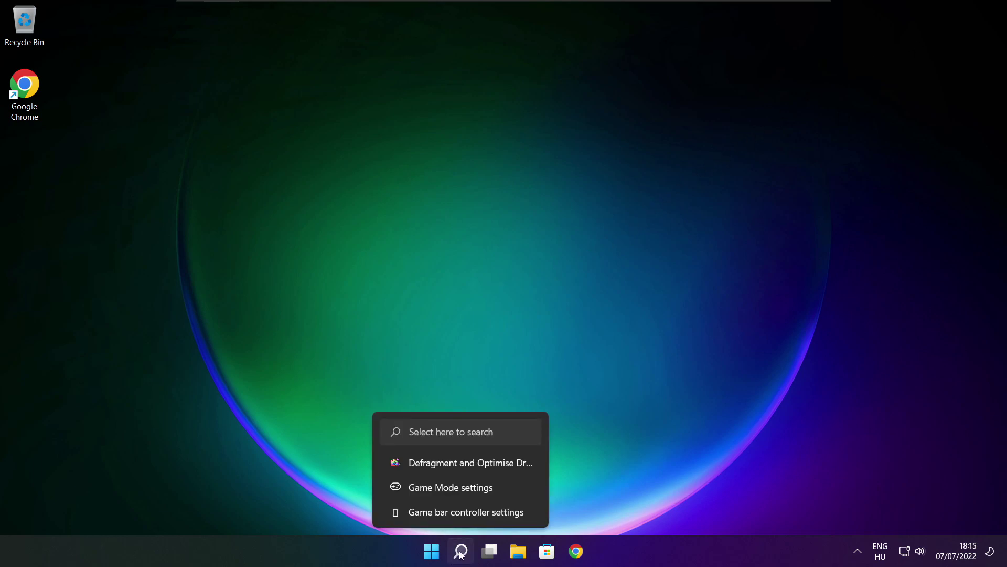
Launch Registry Editor via 'regedit' and navigate to HKEY_CURRENT_USER\System\GameConfigStore.
{"action": "left_click", "coordinate": [461, 552]}
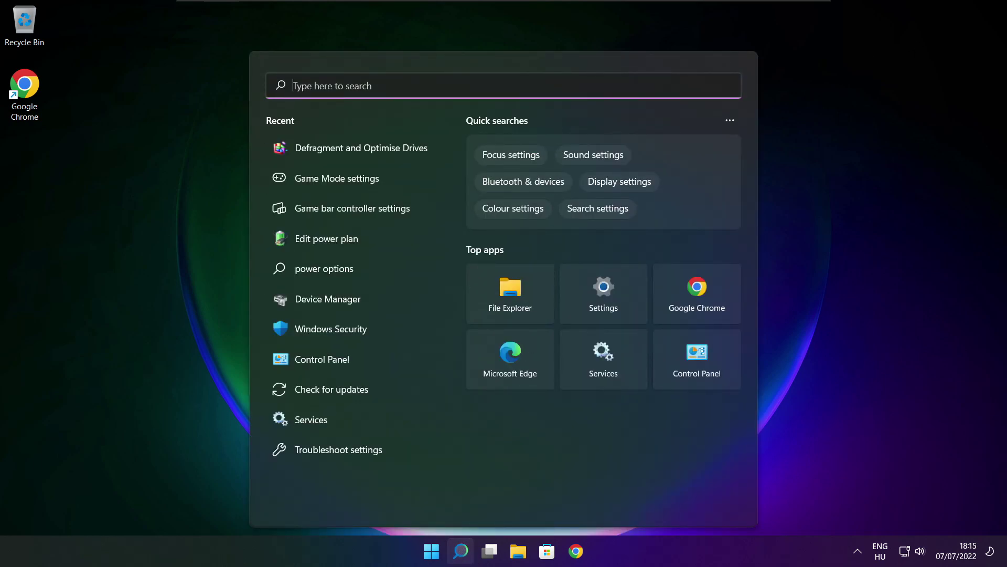
{"action": "type", "text": "regedit"}
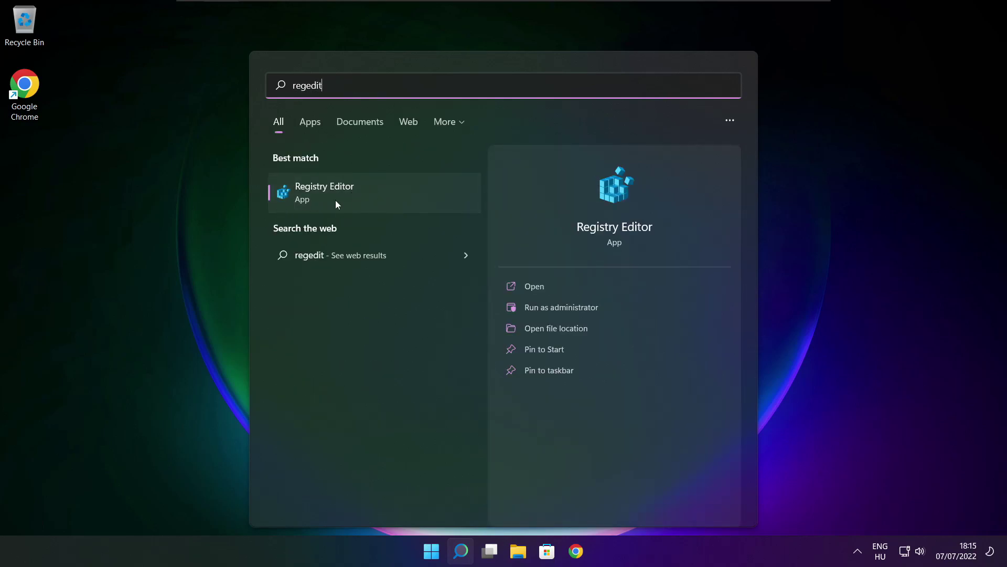
{"action": "left_click", "coordinate": [383, 190]}
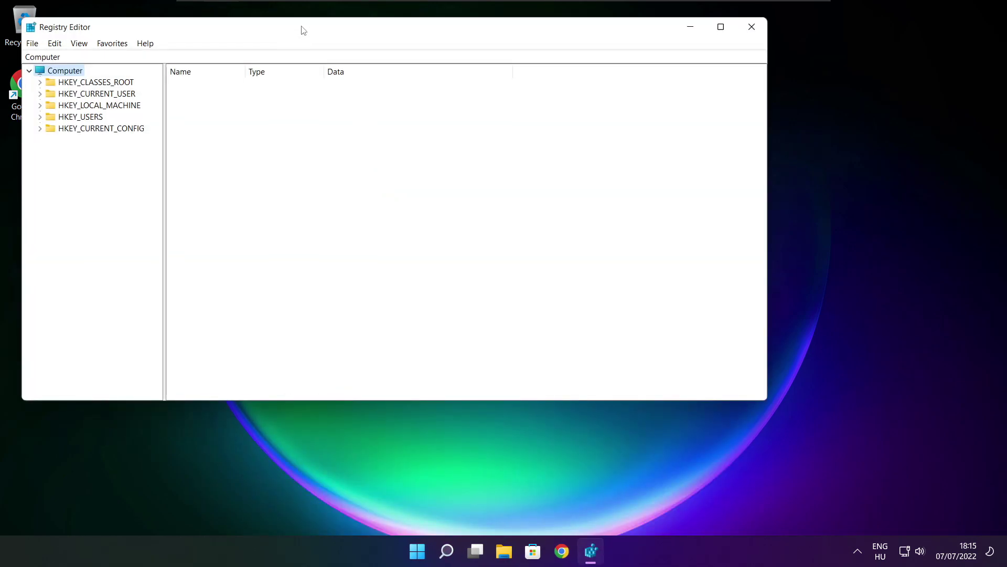
{"action": "left_click_drag", "start_coordinate": [305, 29], "coordinate": [412, 106]}
{"action": "left_click", "coordinate": [167, 172]}
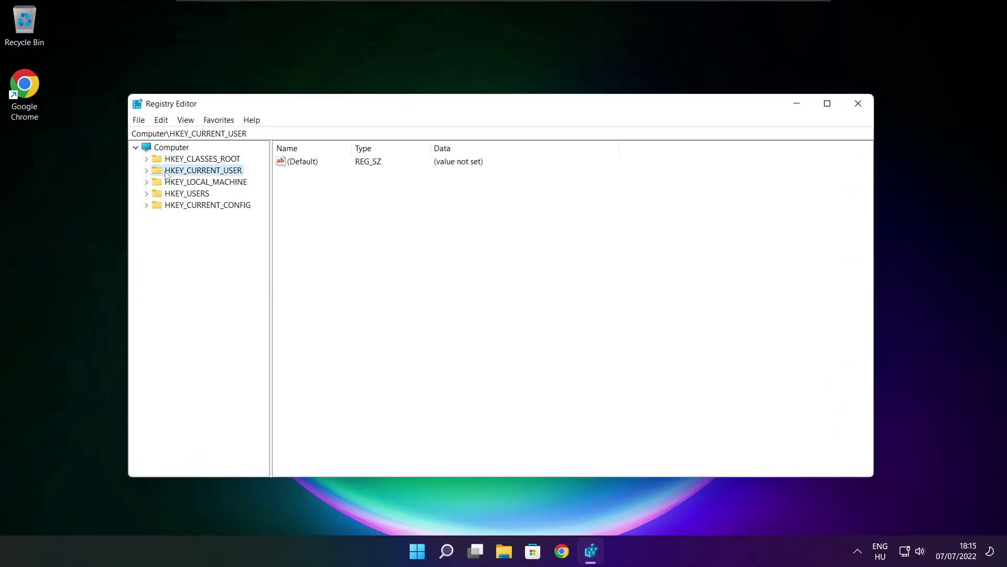
{"action": "left_click", "coordinate": [147, 170]}
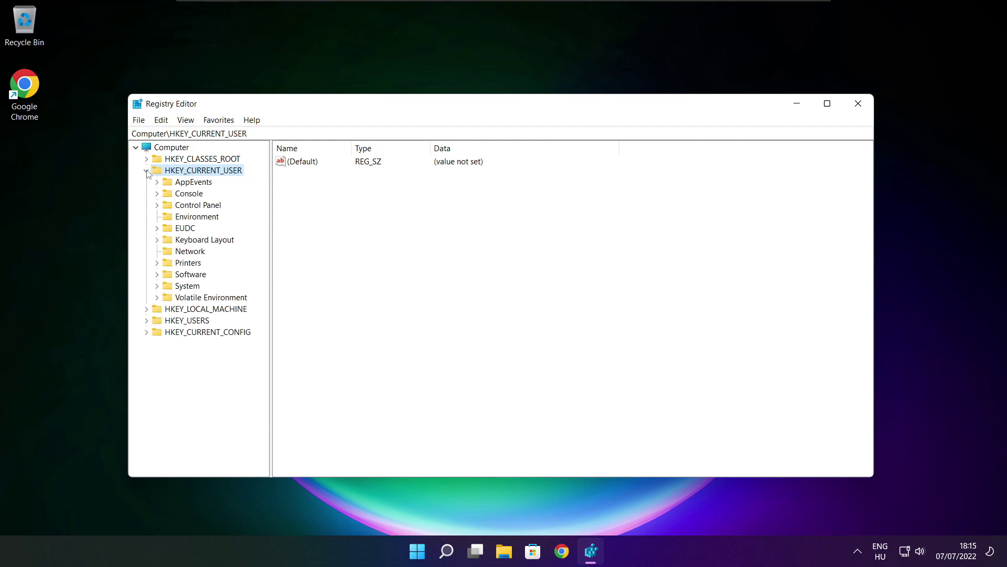
{"action": "left_click", "coordinate": [169, 289]}
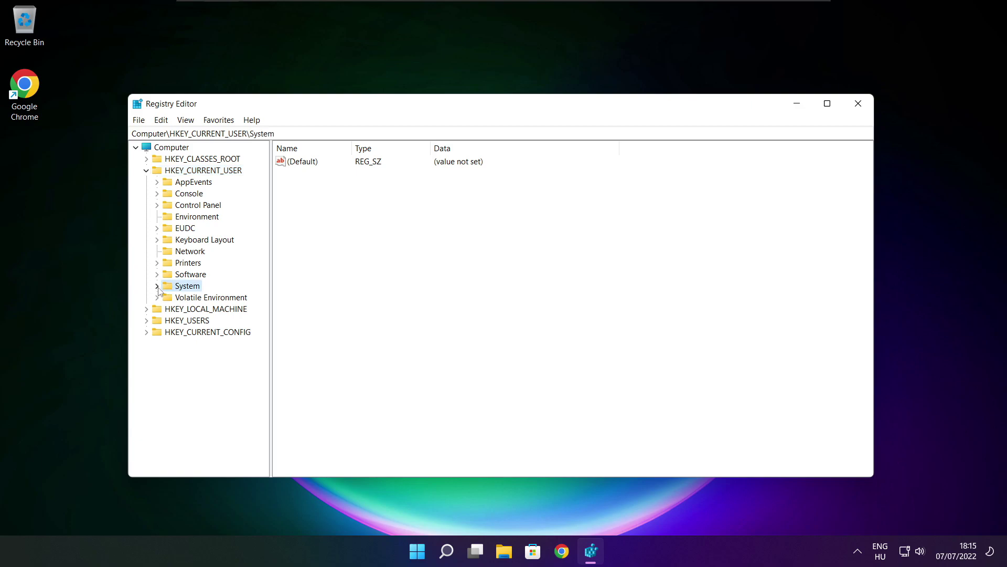
{"action": "left_click", "coordinate": [157, 286]}
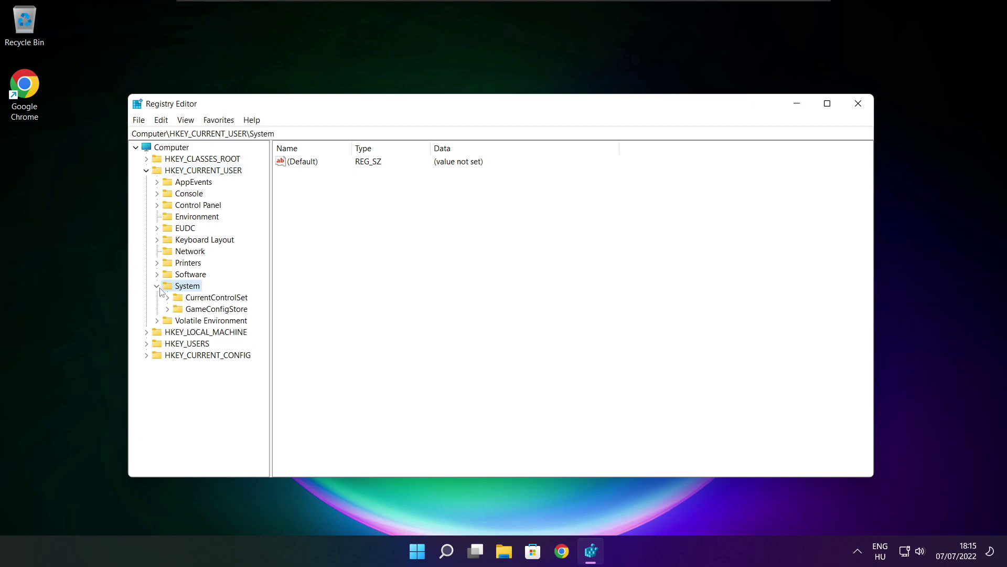
{"action": "left_click", "coordinate": [195, 312]}
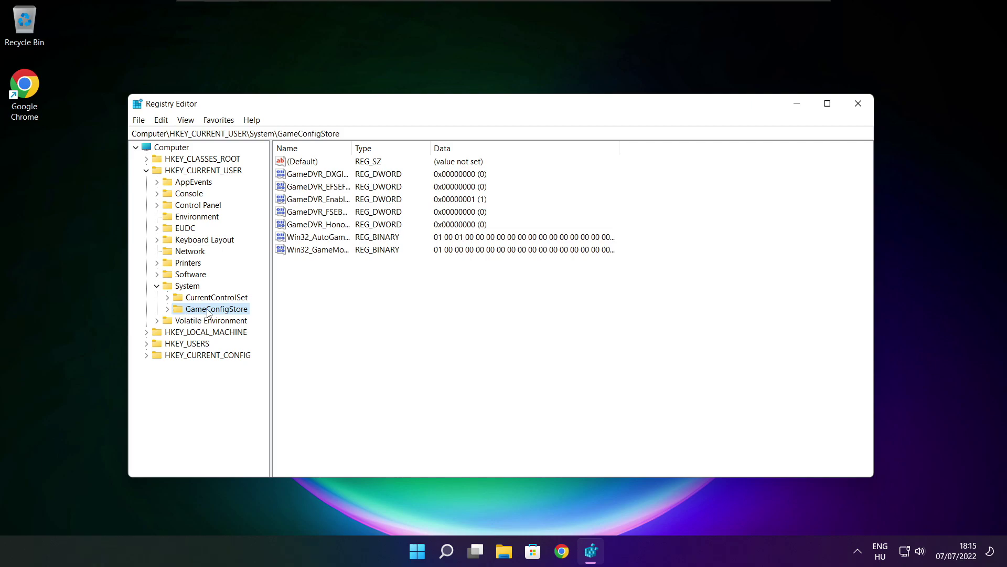
Change the GameDVR_Enabled value data to 0 and save it.
{"action": "left_click_drag", "start_coordinate": [352, 148], "coordinate": [441, 143]}
{"action": "left_click", "coordinate": [307, 202]}
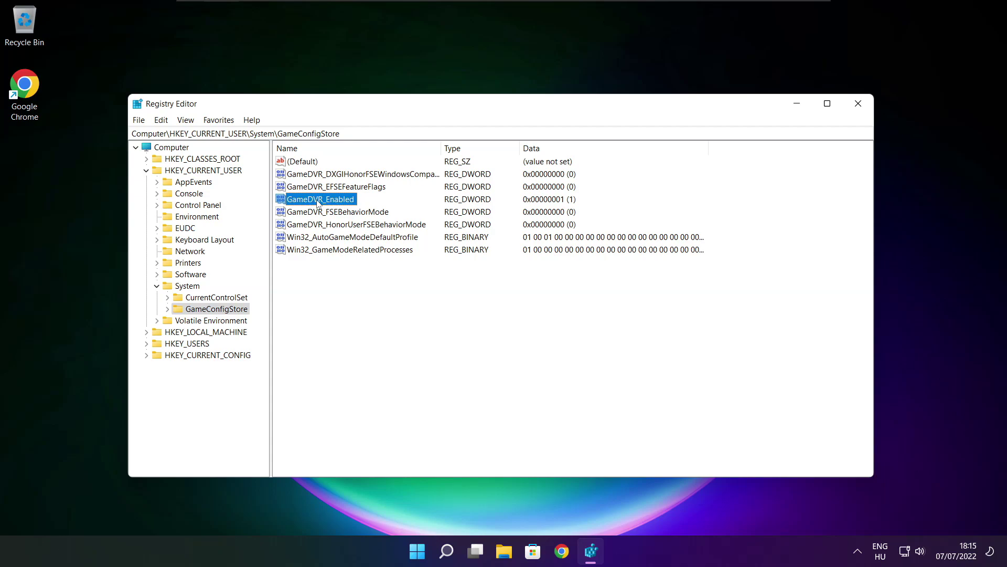
{"action": "double_click", "coordinate": [318, 204]}
{"action": "left_click_drag", "start_coordinate": [297, 175], "coordinate": [530, 216]}
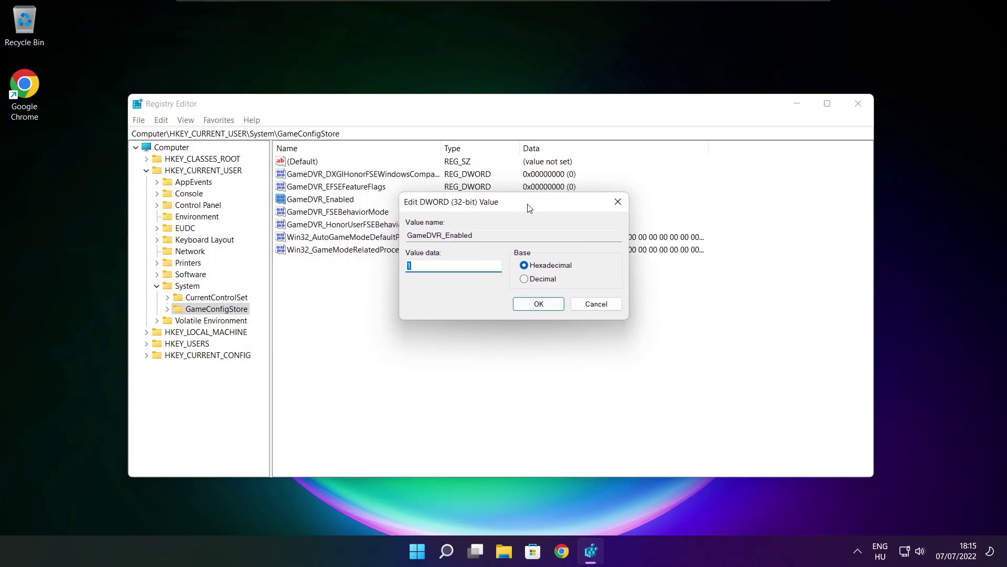
{"action": "key", "text": "ctrl+a"}
{"action": "left_click", "coordinate": [539, 304]}
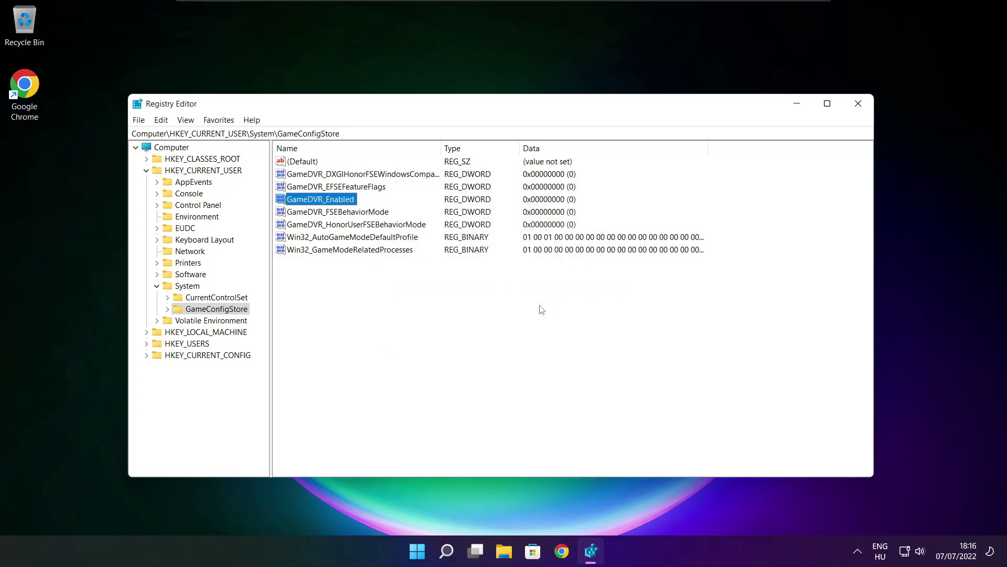
Collapse HKEY_CURRENT_USER and expand HKEY_LOCAL_MACHINE > SOFTWARE > Microsoft in the key tree.
{"action": "left_click", "coordinate": [147, 171]}
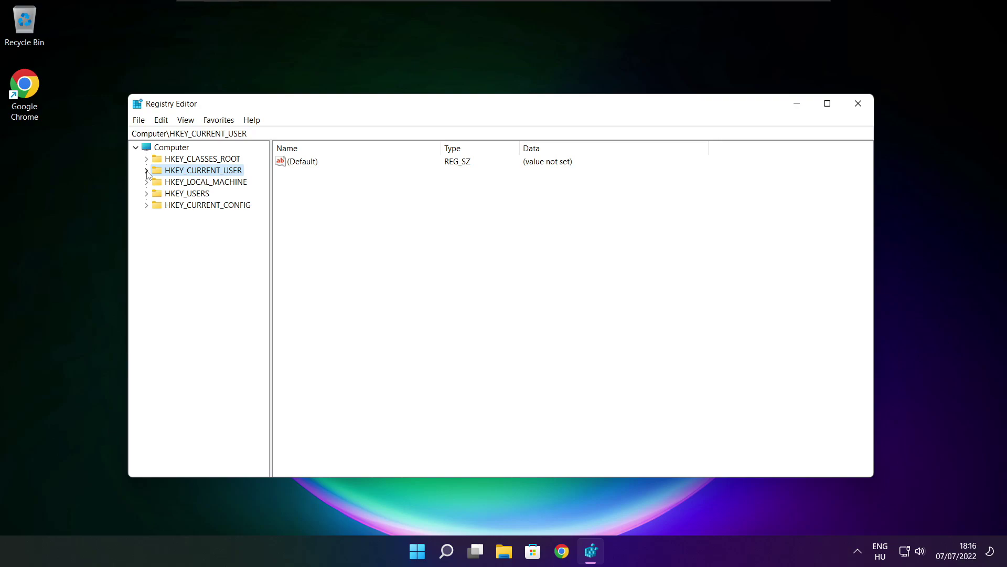
{"action": "left_click", "coordinate": [157, 183]}
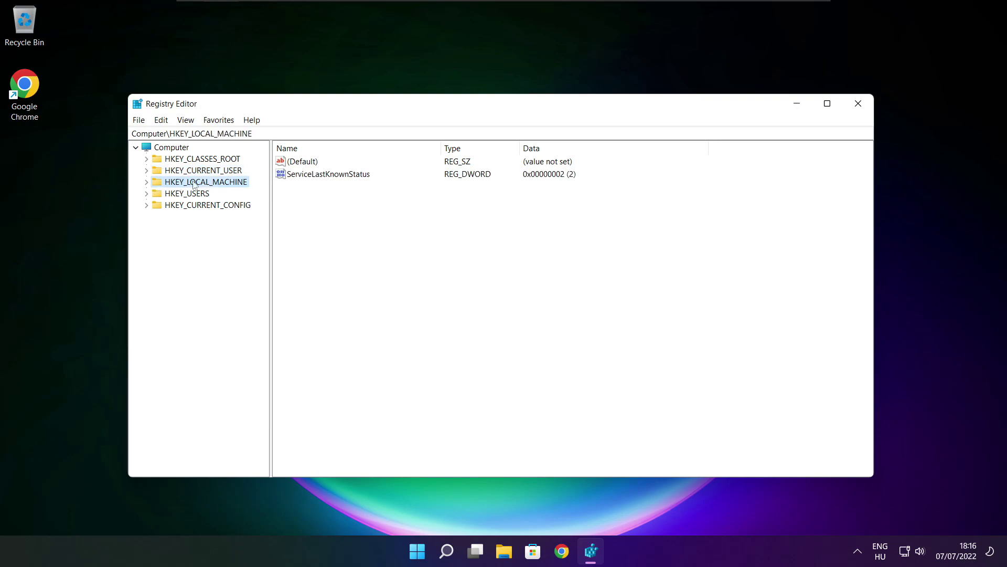
{"action": "left_click", "coordinate": [147, 182]}
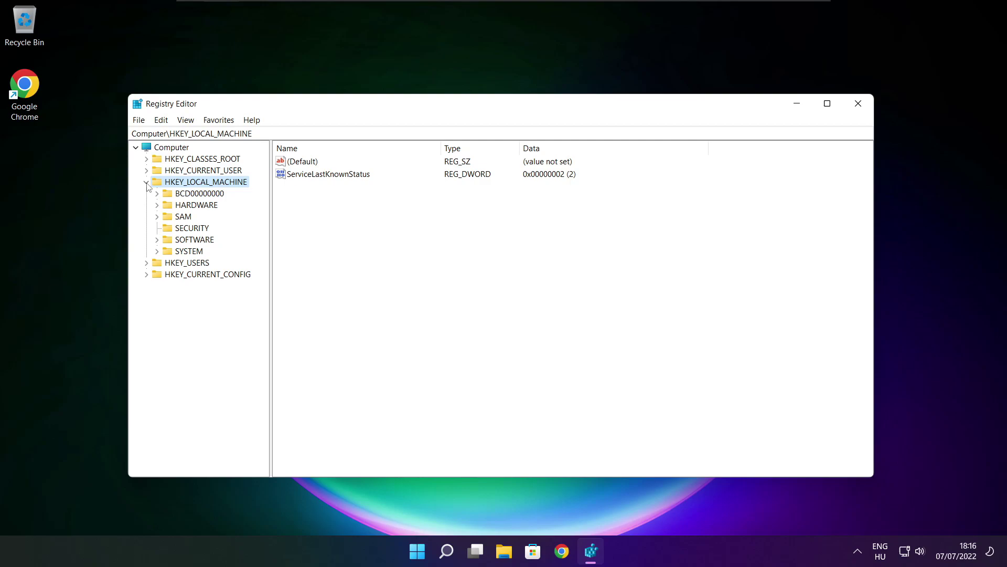
{"action": "left_click", "coordinate": [183, 242]}
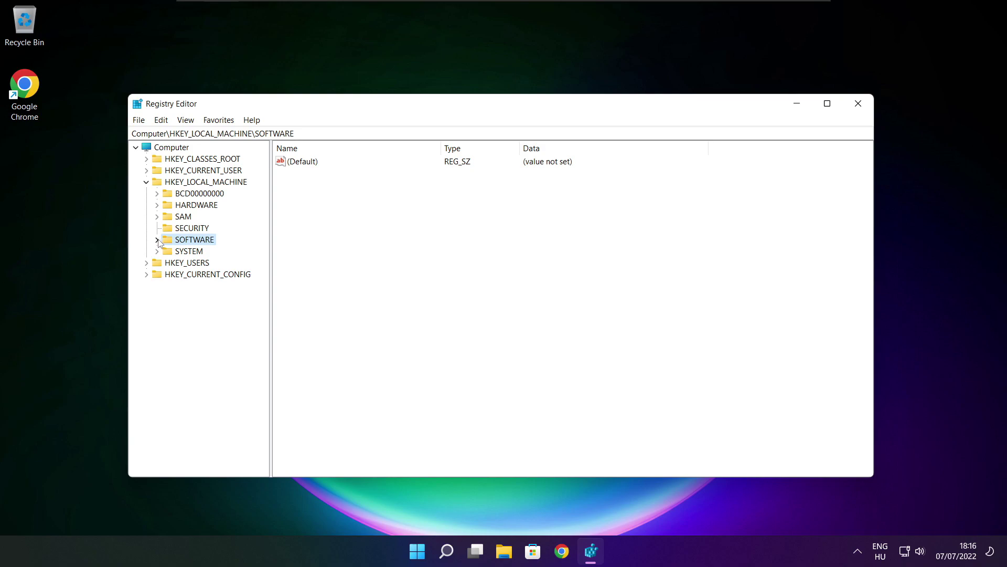
{"action": "left_click", "coordinate": [157, 240]}
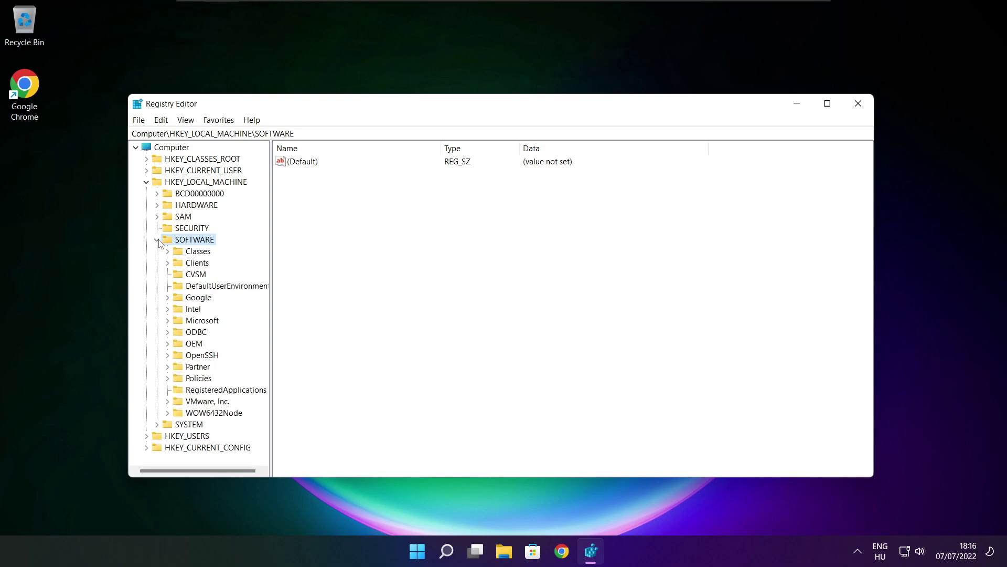
{"action": "left_click", "coordinate": [192, 323]}
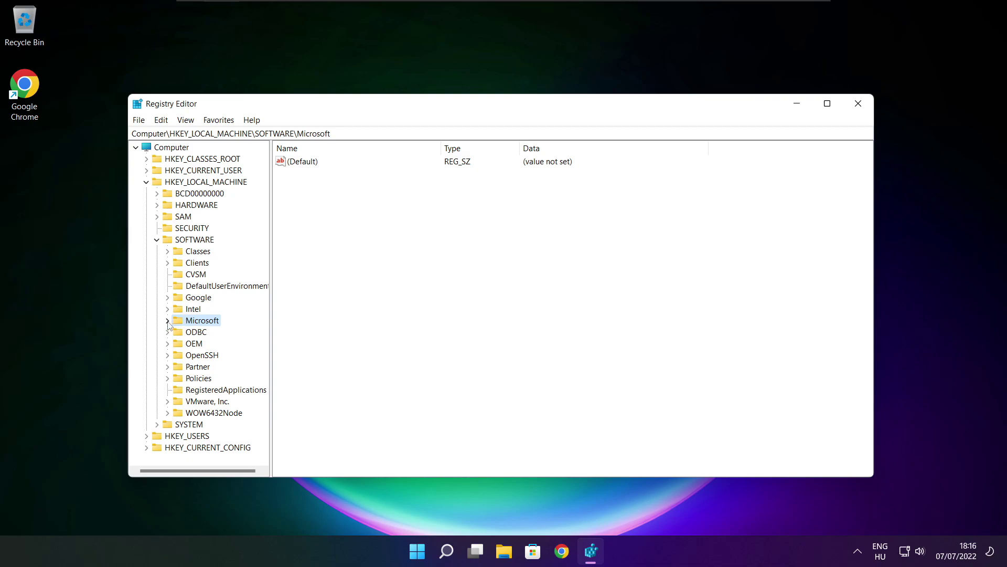
{"action": "left_click", "coordinate": [168, 321]}
Expand the PolicyManager key and its default subkey.
{"action": "scroll", "coordinate": [206, 314], "scroll_direction": "down", "scroll_amount": 20}
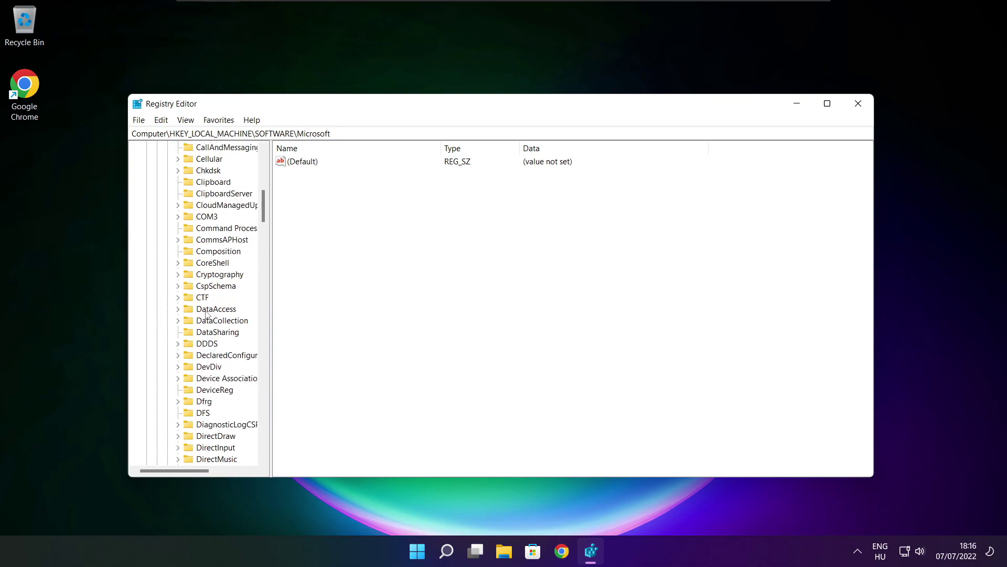
{"action": "scroll", "coordinate": [206, 313], "scroll_direction": "down", "scroll_amount": 20}
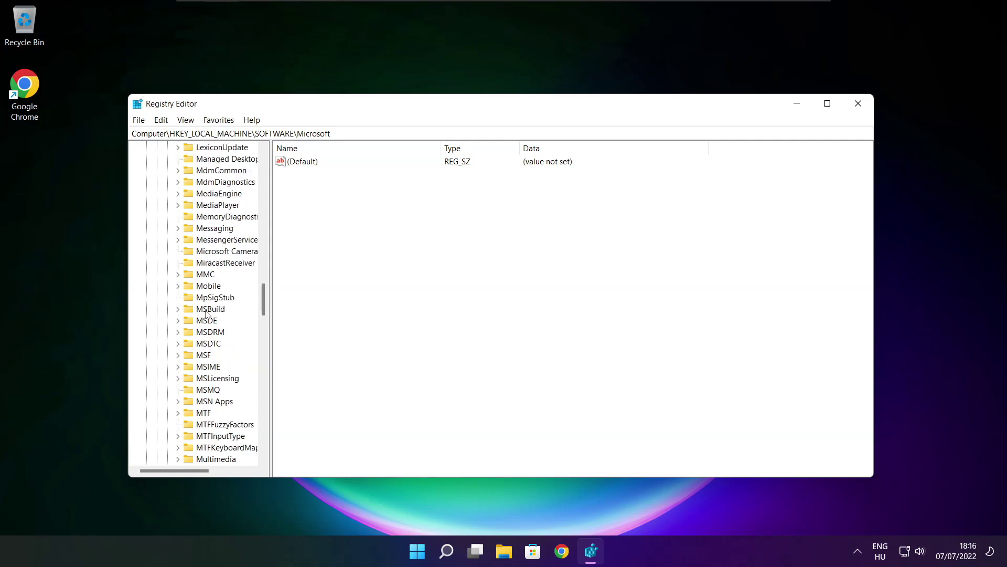
{"action": "scroll", "coordinate": [206, 313], "scroll_direction": "down", "scroll_amount": 1}
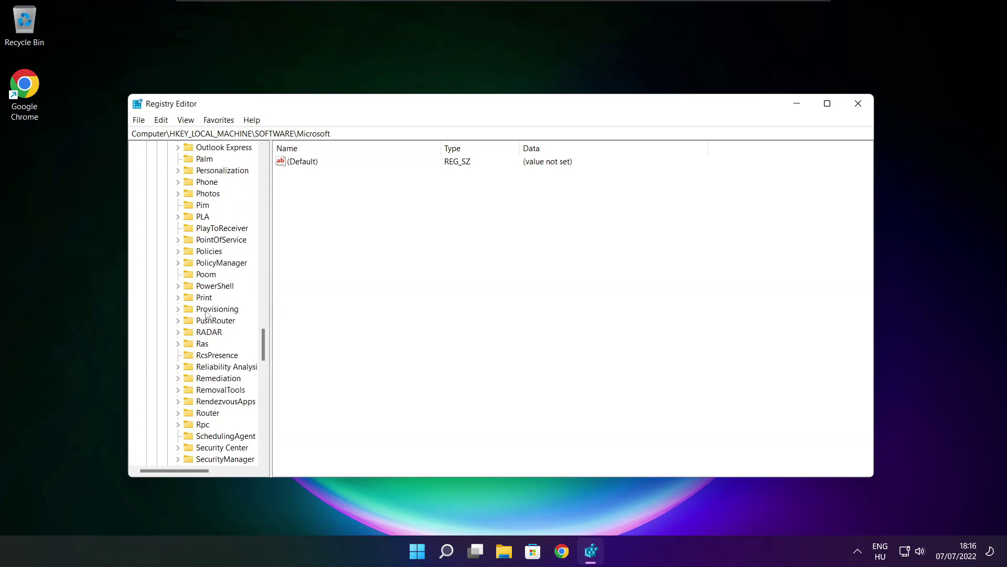
{"action": "scroll", "coordinate": [208, 295], "scroll_direction": "up", "scroll_amount": 1}
{"action": "left_click", "coordinate": [209, 299]}
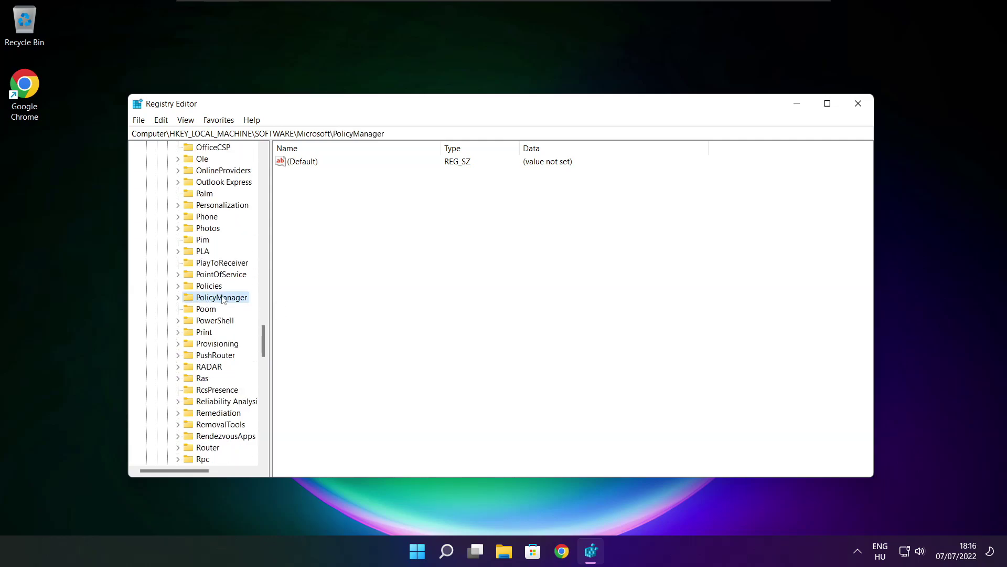
{"action": "left_click", "coordinate": [178, 298]}
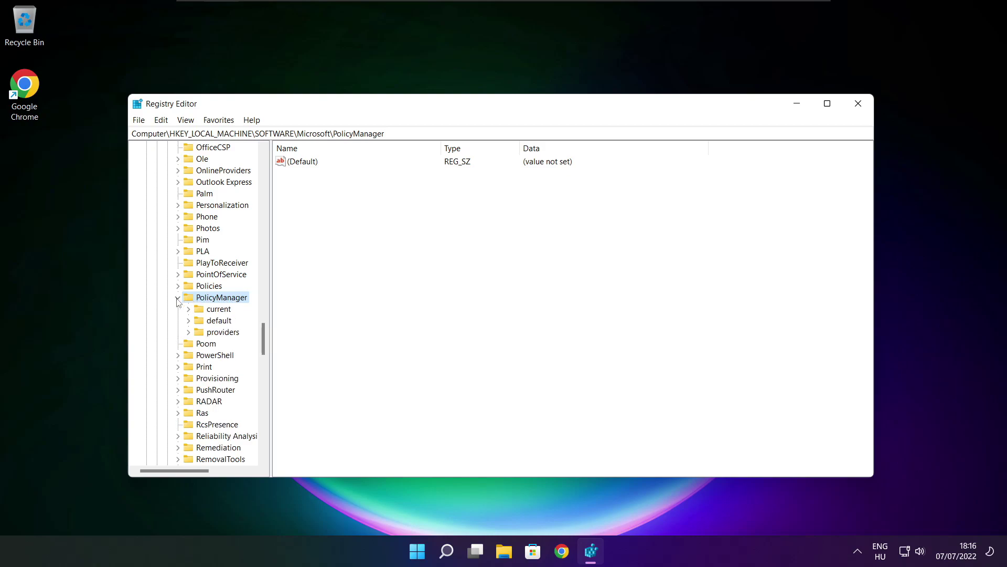
{"action": "left_click", "coordinate": [214, 323]}
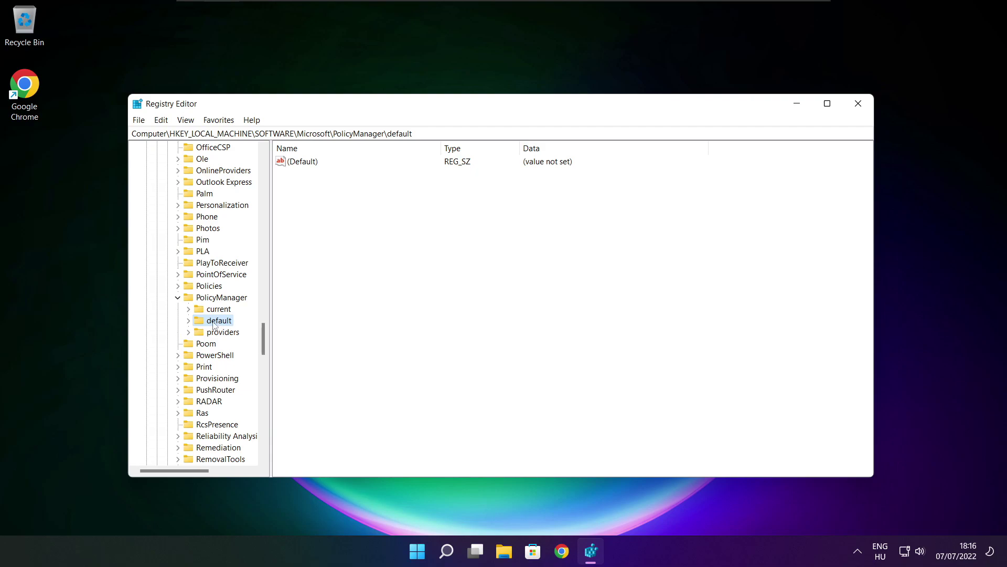
{"action": "left_click", "coordinate": [189, 322]}
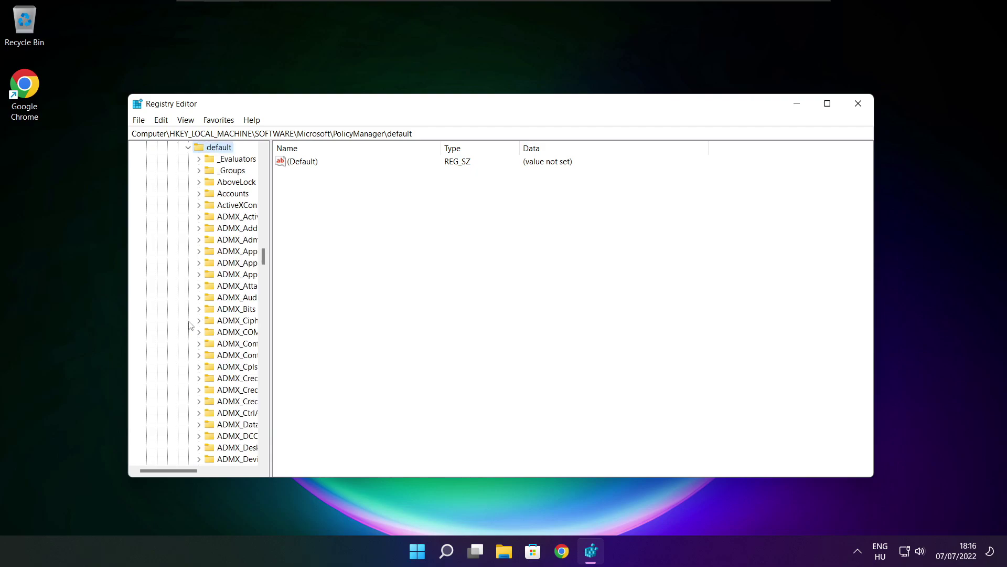
Expand ApplicationManagement and select the AllowGameDVR key to list its values.
{"action": "scroll", "coordinate": [234, 232], "scroll_direction": "down", "scroll_amount": 20}
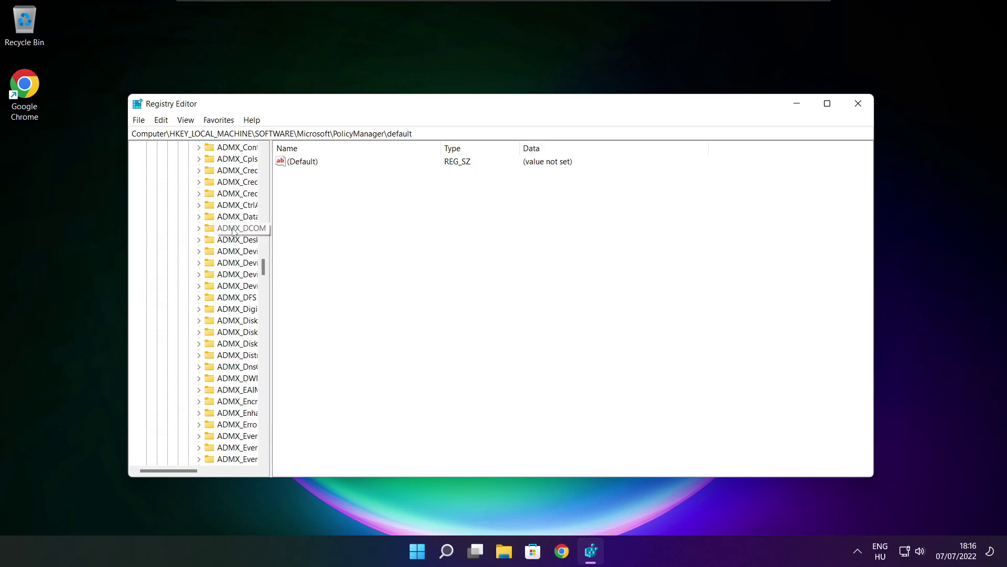
{"action": "scroll", "coordinate": [234, 232], "scroll_direction": "down", "scroll_amount": 15}
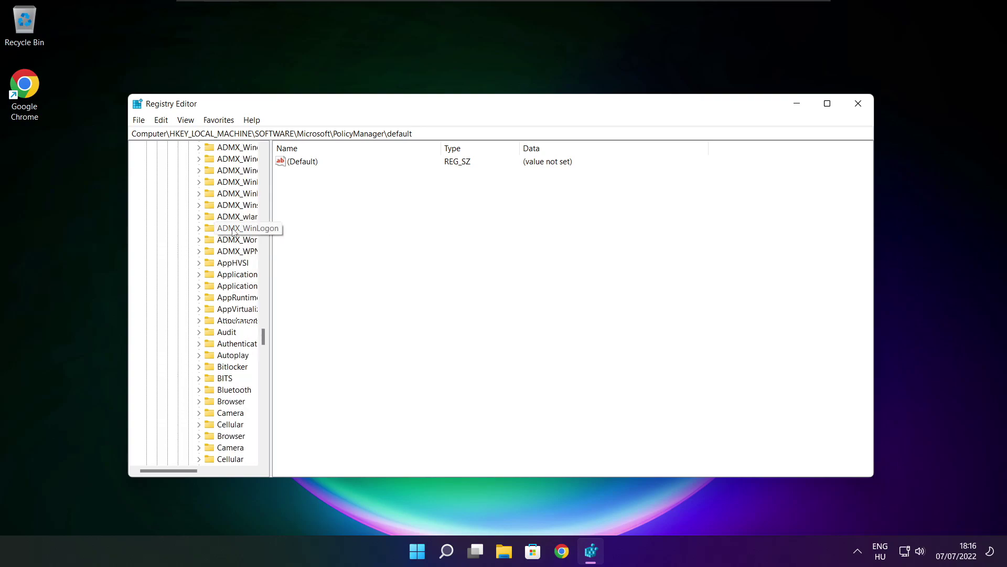
{"action": "left_click_drag", "start_coordinate": [271, 229], "coordinate": [333, 229]}
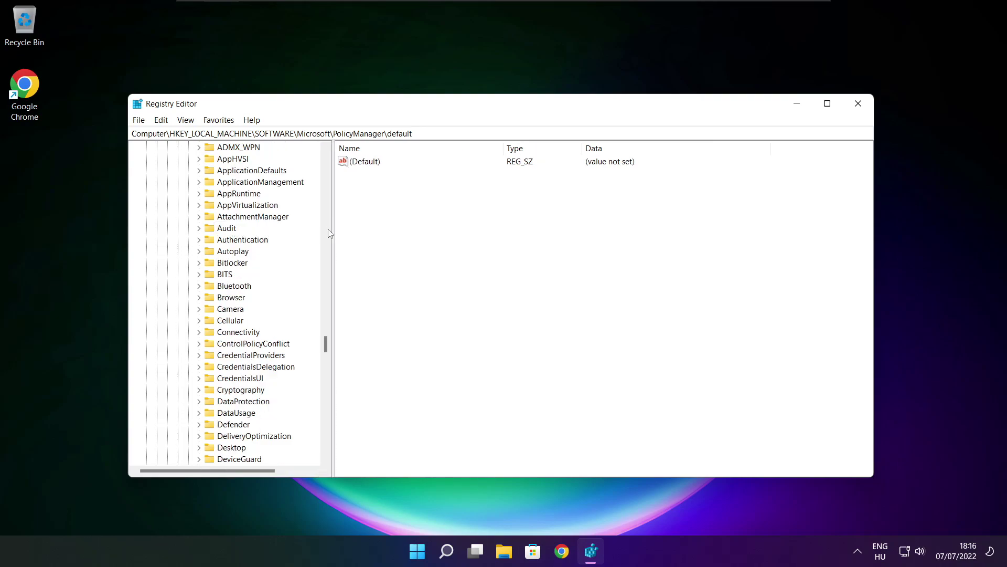
{"action": "scroll", "coordinate": [298, 232], "scroll_direction": "up", "scroll_amount": 1}
{"action": "left_click", "coordinate": [229, 217]}
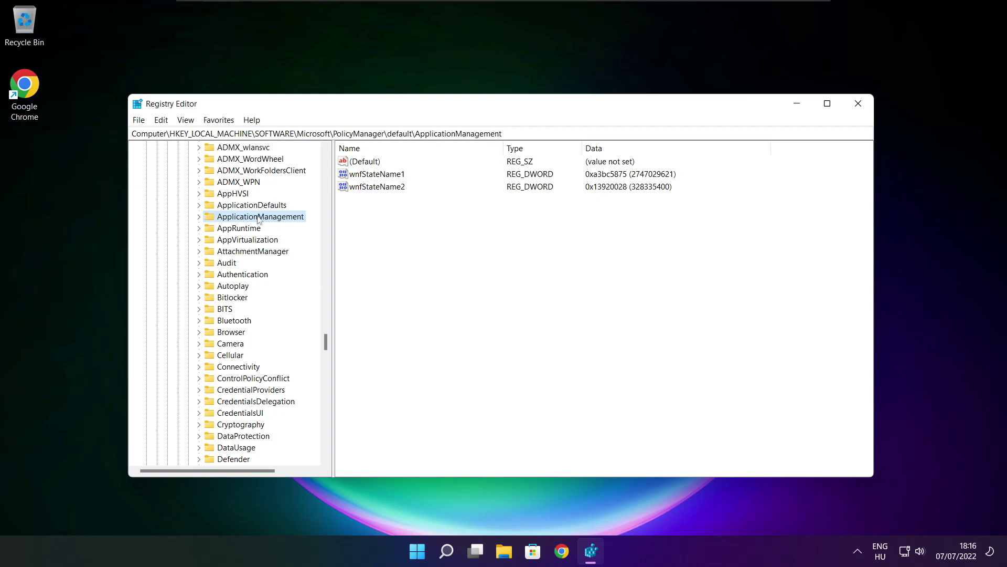
{"action": "left_click", "coordinate": [199, 217]}
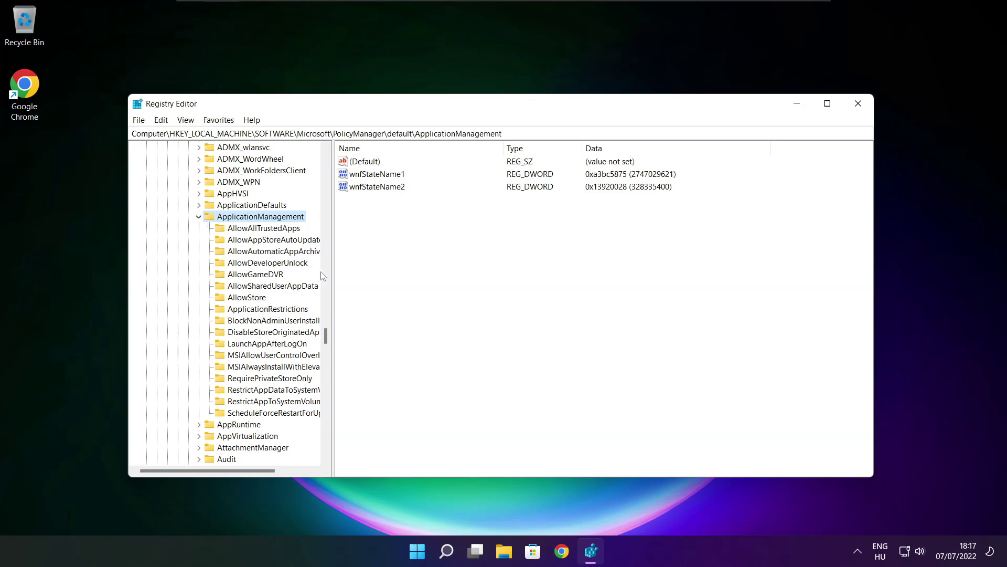
{"action": "left_click_drag", "start_coordinate": [332, 264], "coordinate": [344, 264]}
{"action": "left_click", "coordinate": [259, 277]}
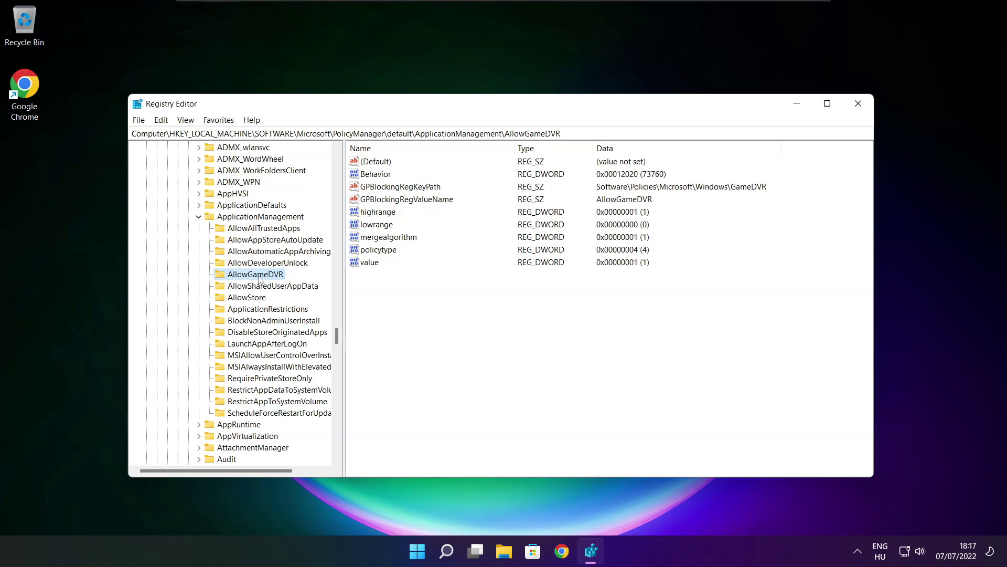
Change the AllowGameDVR 'value' data from 1 to 0, then close Registry Editor.
{"action": "left_click", "coordinate": [368, 263]}
{"action": "double_click", "coordinate": [374, 263]}
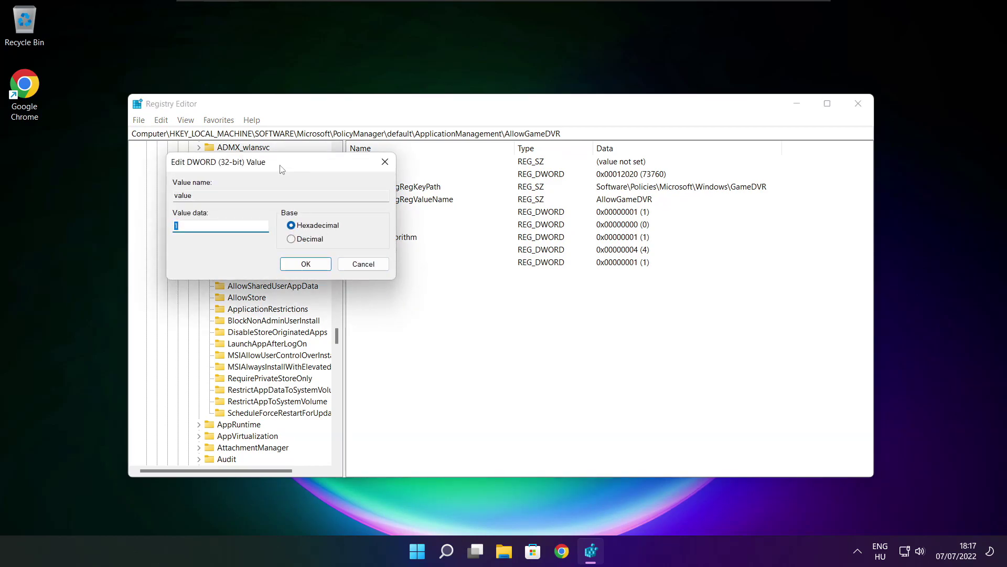
{"action": "left_click_drag", "start_coordinate": [284, 165], "coordinate": [512, 207]}
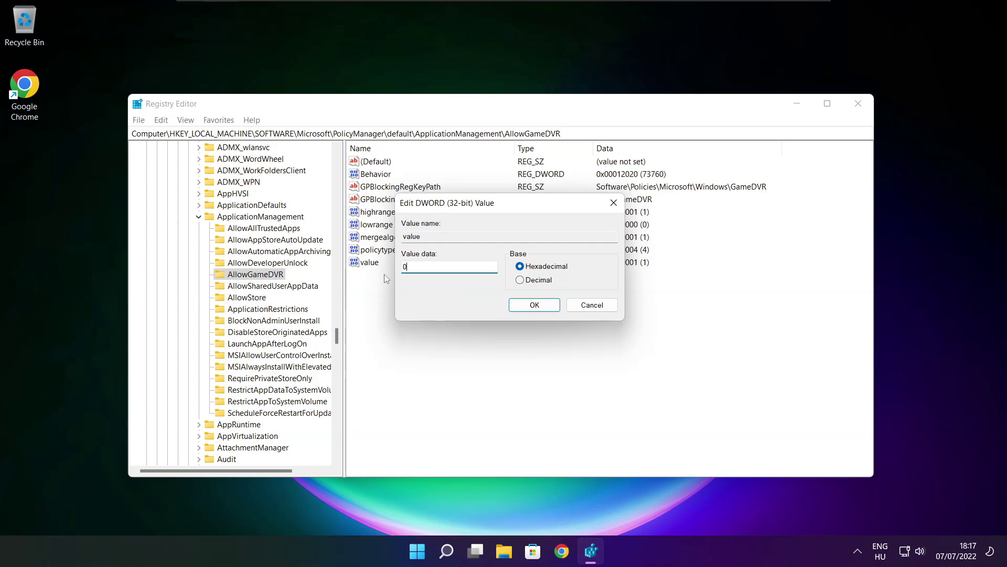
{"action": "left_click", "coordinate": [534, 307]}
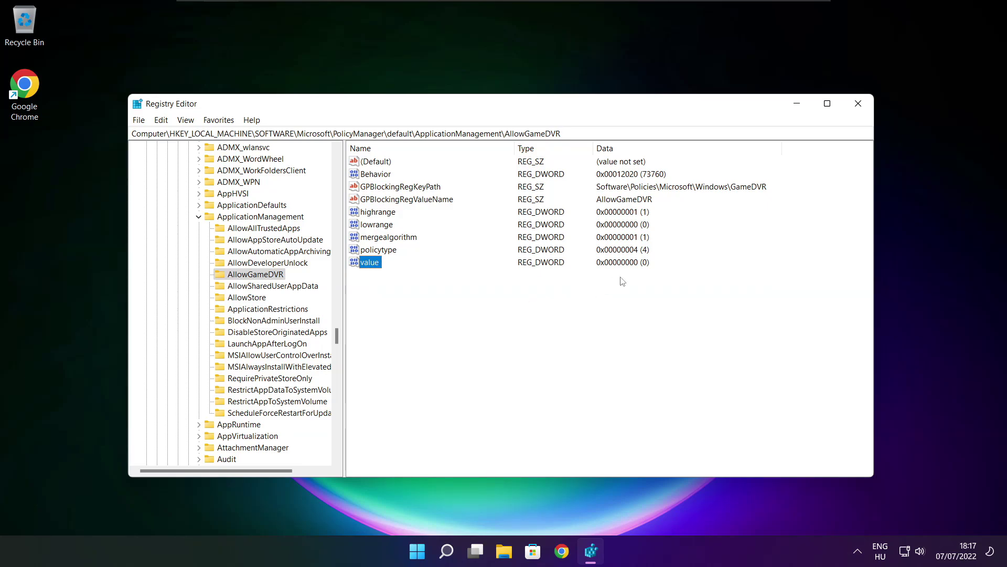
{"action": "left_click", "coordinate": [860, 107]}
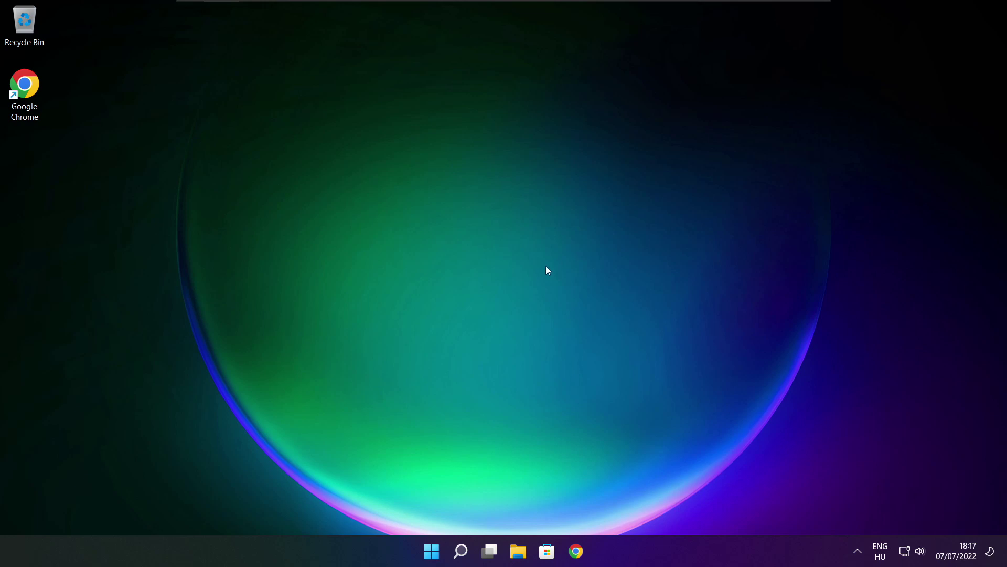
Download dxwebsetup.exe from the DirectX End-User Runtime Web Installer page and run it.
{"action": "left_click", "coordinate": [577, 555]}
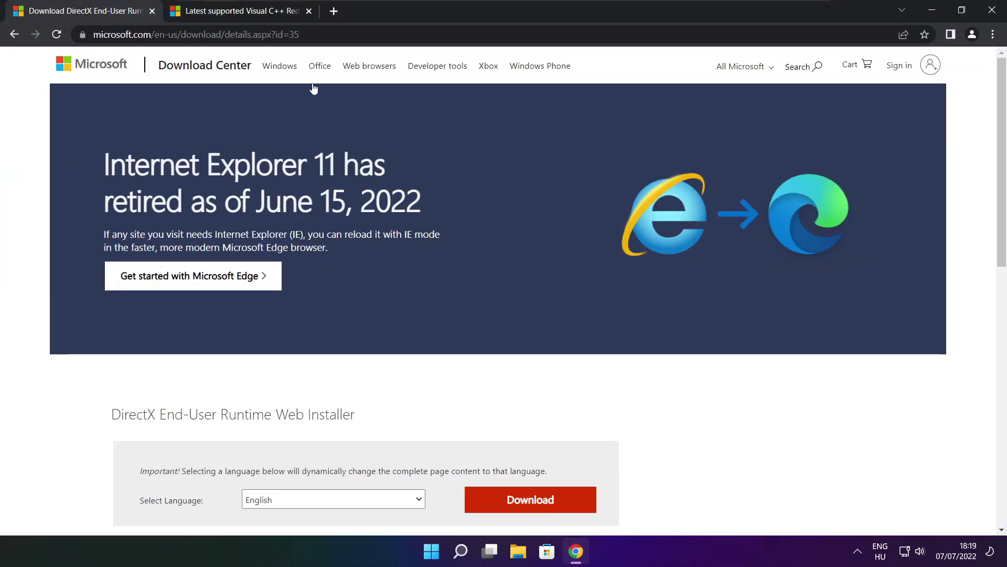
{"action": "key", "text": "ctrl+l"}
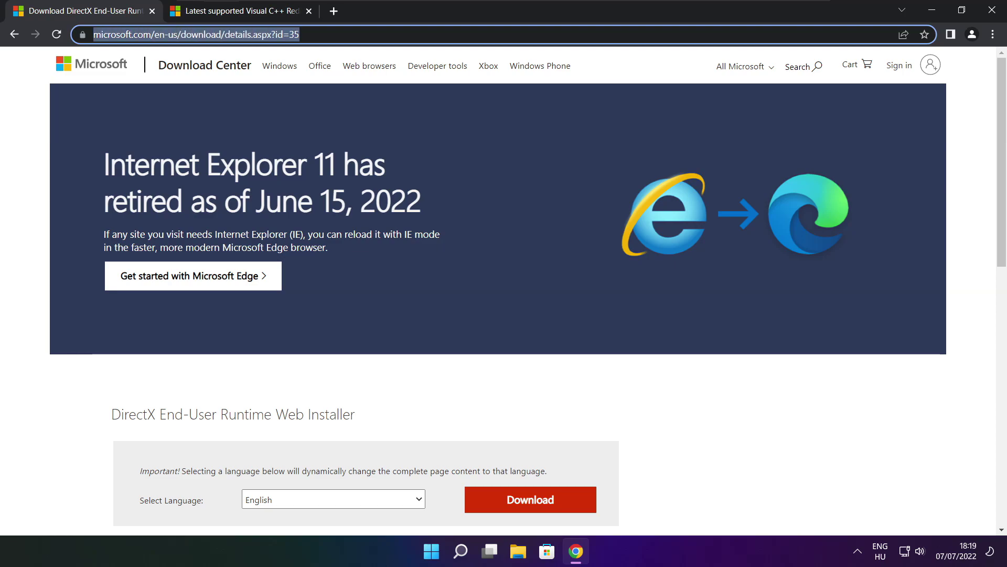
{"action": "key", "text": "End"}
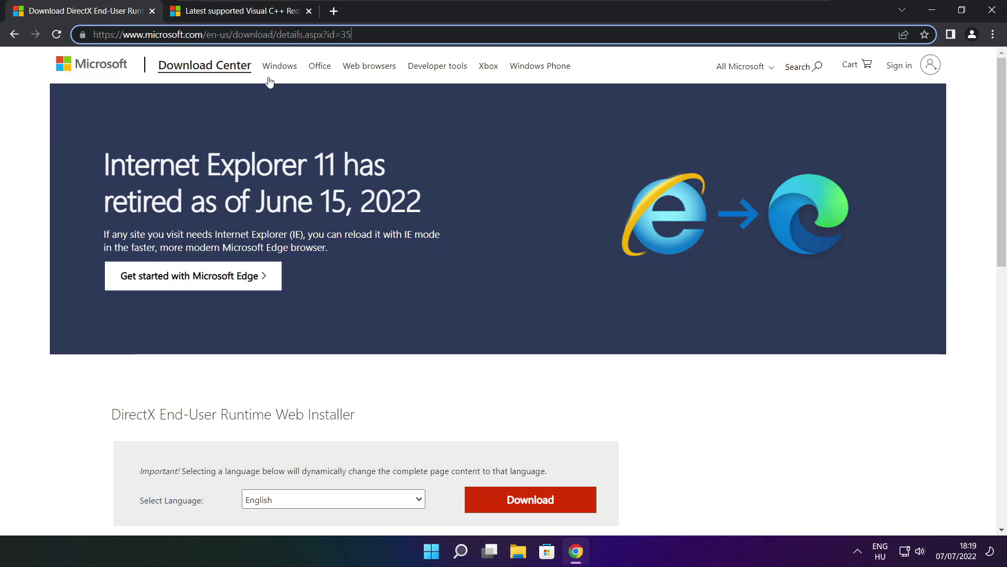
{"action": "left_click", "coordinate": [362, 382]}
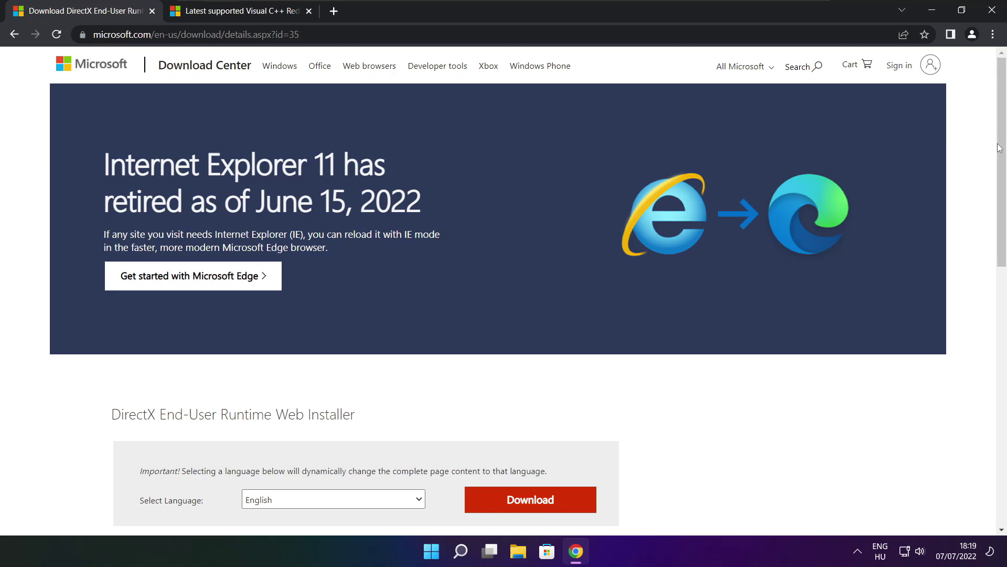
{"action": "scroll", "coordinate": [720, 248], "scroll_direction": "down", "scroll_amount": 4}
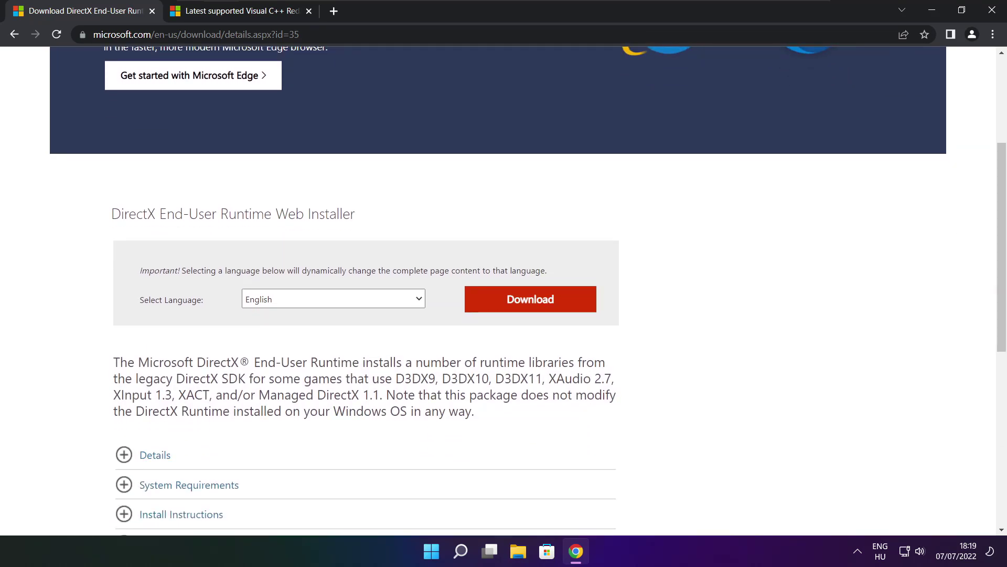
{"action": "mouse_move", "coordinate": [420, 224]}
{"action": "left_mouse_down"}
{"action": "mouse_move", "coordinate": [86, 219]}
{"action": "mouse_move", "coordinate": [419, 223]}
{"action": "left_mouse_up"}
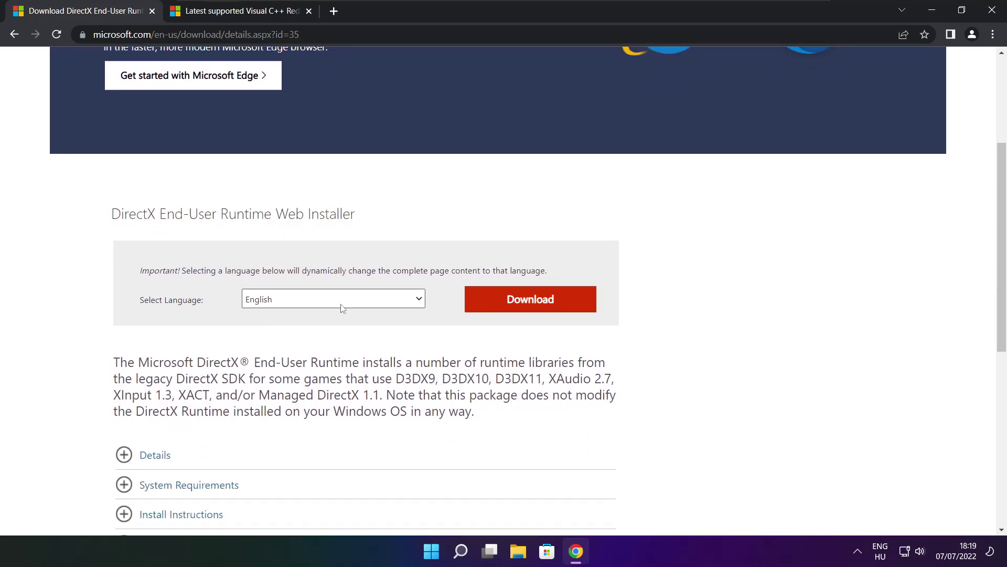
{"action": "left_click", "coordinate": [534, 302]}
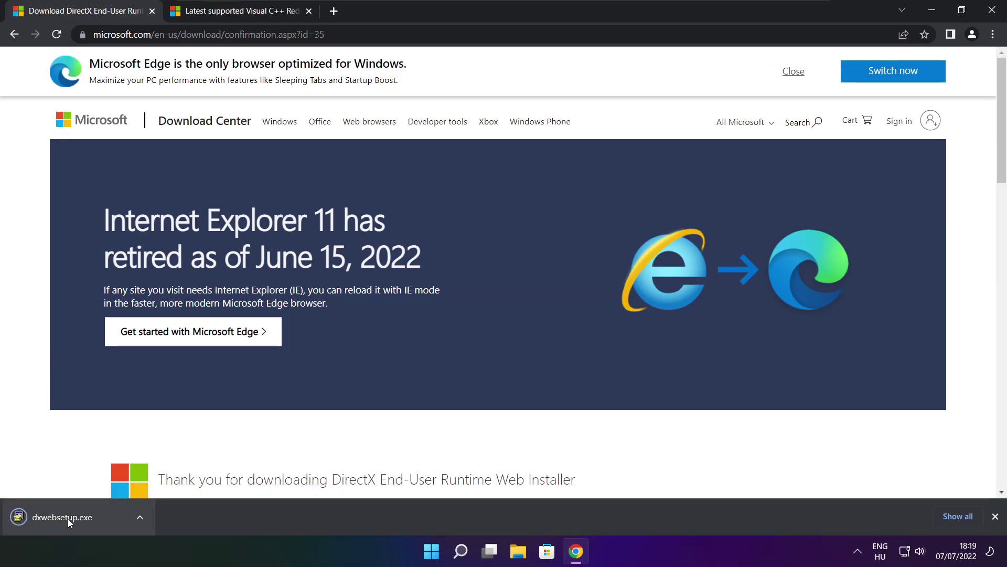
{"action": "left_click", "coordinate": [95, 517]}
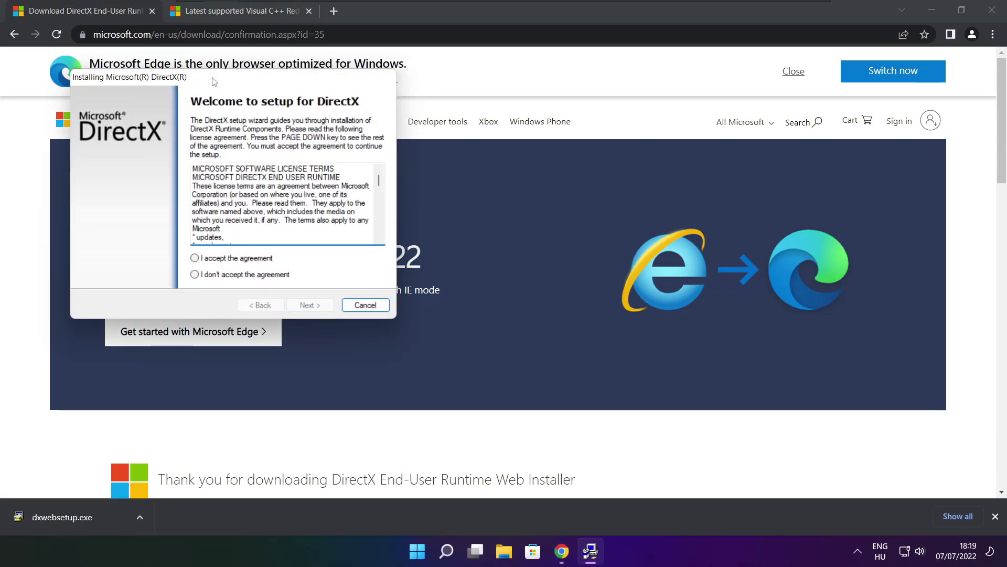
Accept the DirectX license, decline the Bing Bar, install the runtime components and finish.
{"action": "left_click_drag", "start_coordinate": [213, 82], "coordinate": [481, 153]}
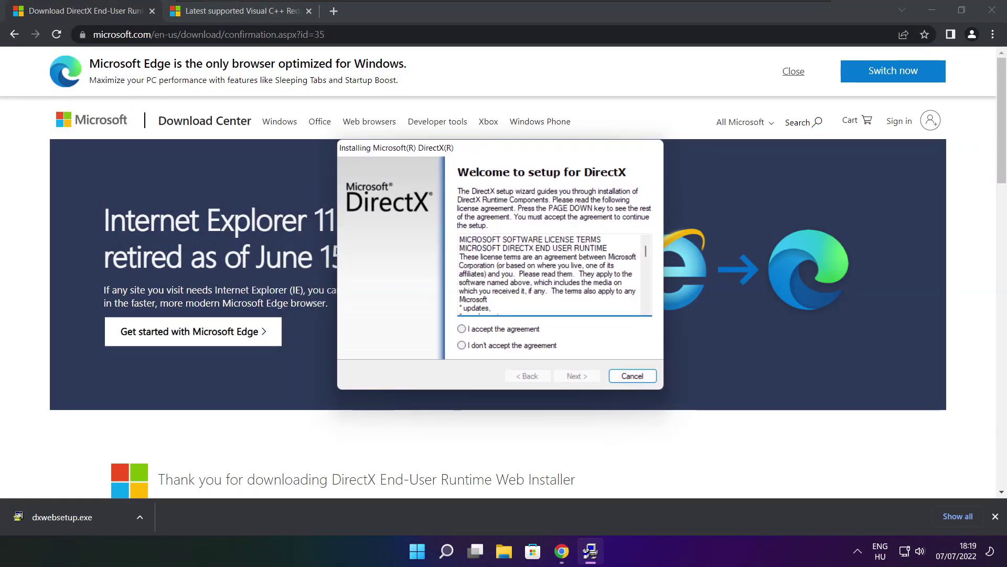
{"action": "left_click_drag", "start_coordinate": [646, 251], "coordinate": [646, 298]}
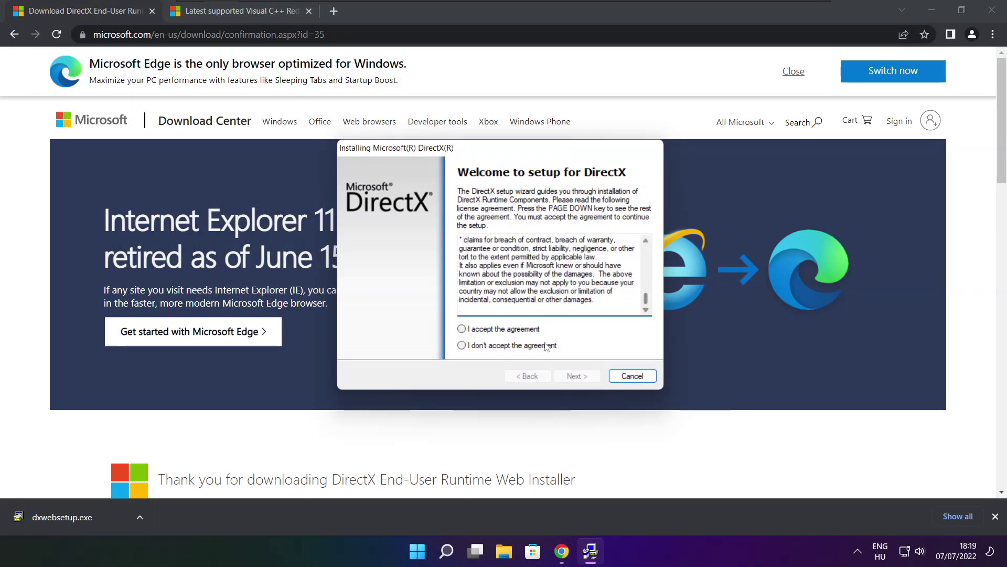
{"action": "left_click", "coordinate": [482, 330]}
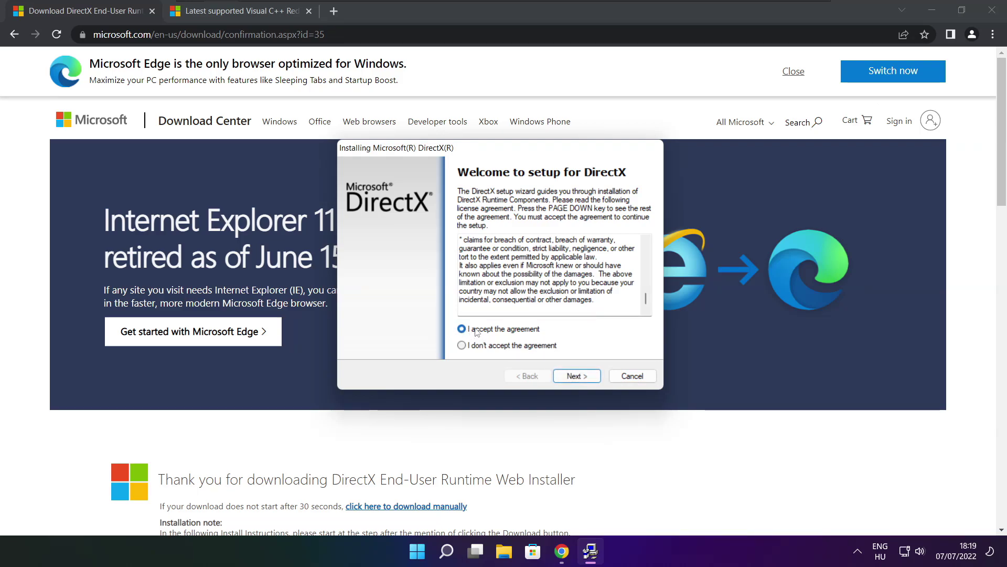
{"action": "left_click", "coordinate": [577, 377]}
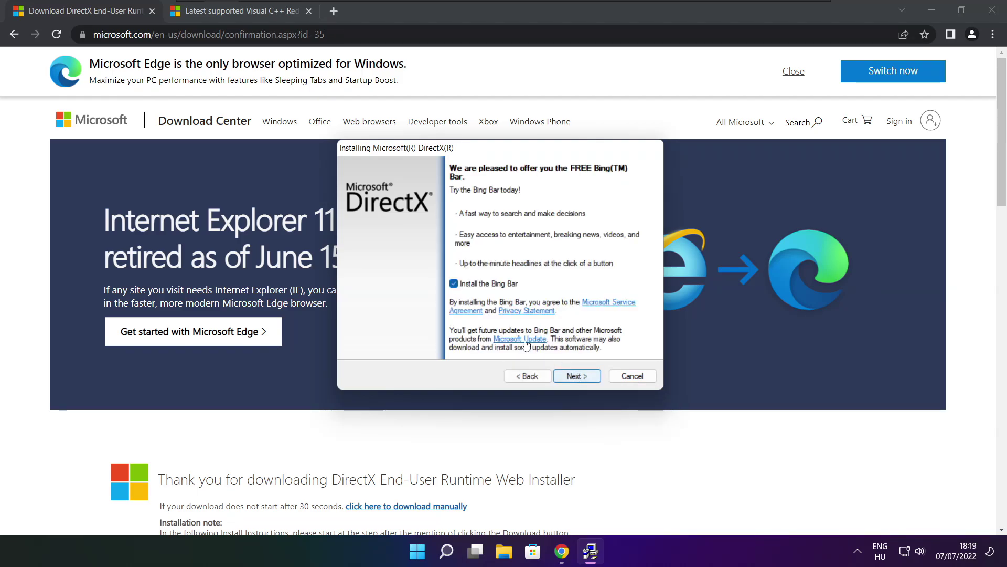
{"action": "left_click", "coordinate": [454, 285]}
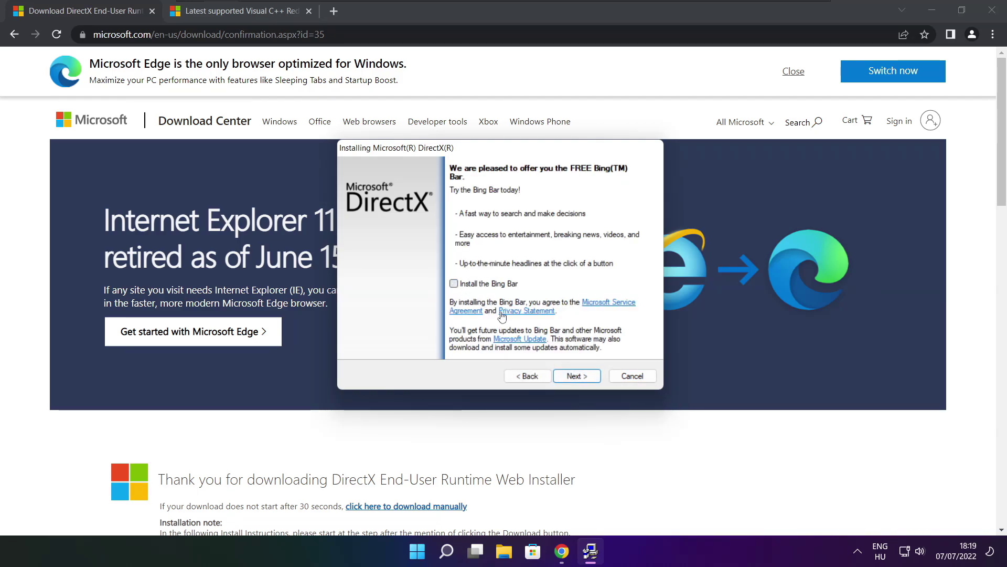
{"action": "left_click", "coordinate": [578, 377]}
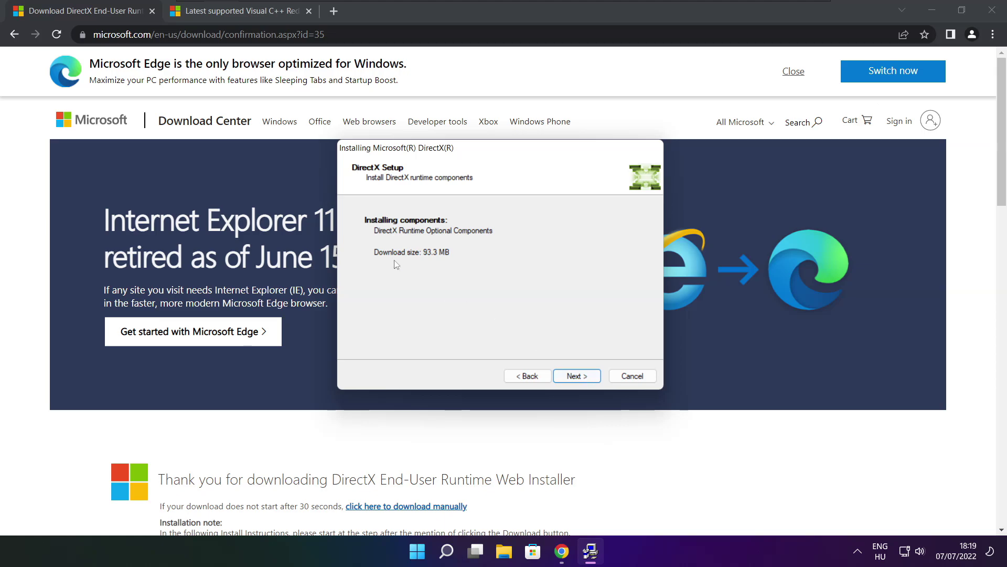
{"action": "left_click", "coordinate": [577, 377]}
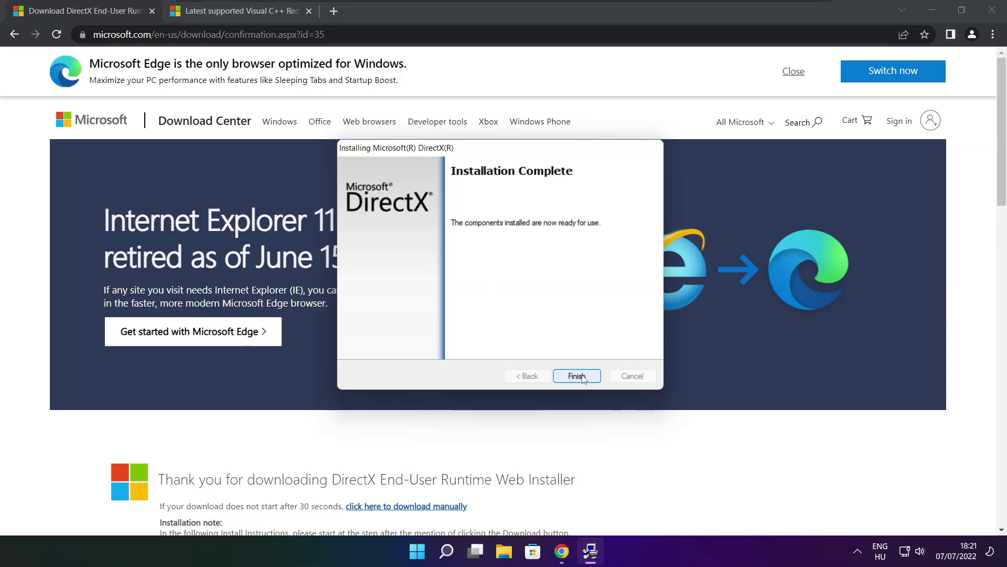
{"action": "left_click", "coordinate": [577, 375]}
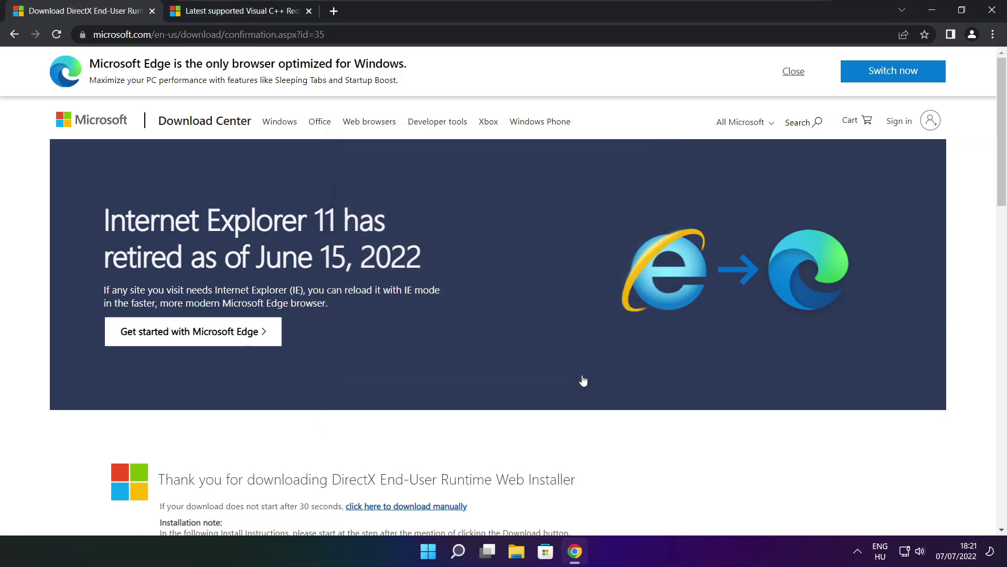
Close the DirectX tab and scroll to the Visual C++ Redistributable download links table.
{"action": "left_click", "coordinate": [152, 12]}
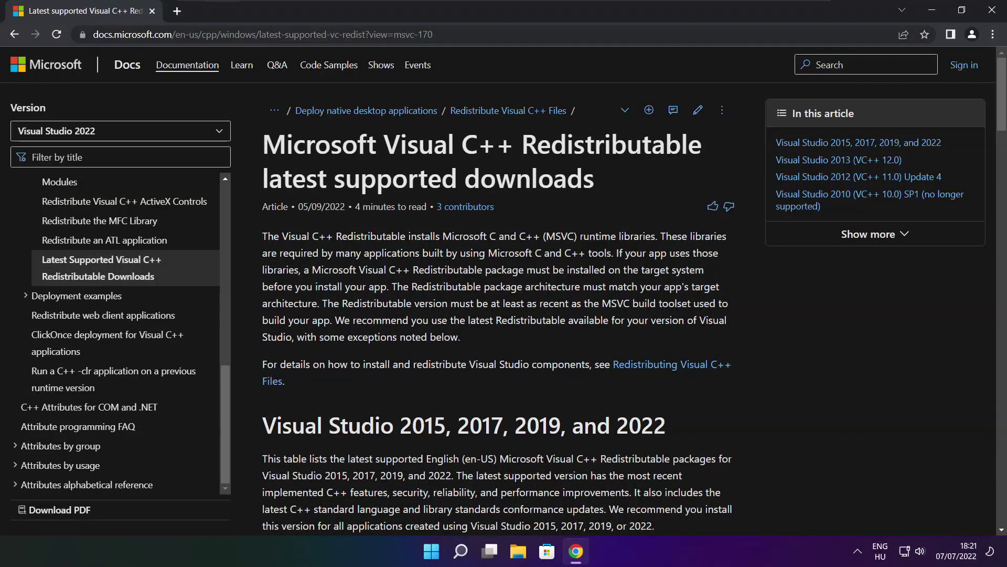
{"action": "key", "text": "End"}
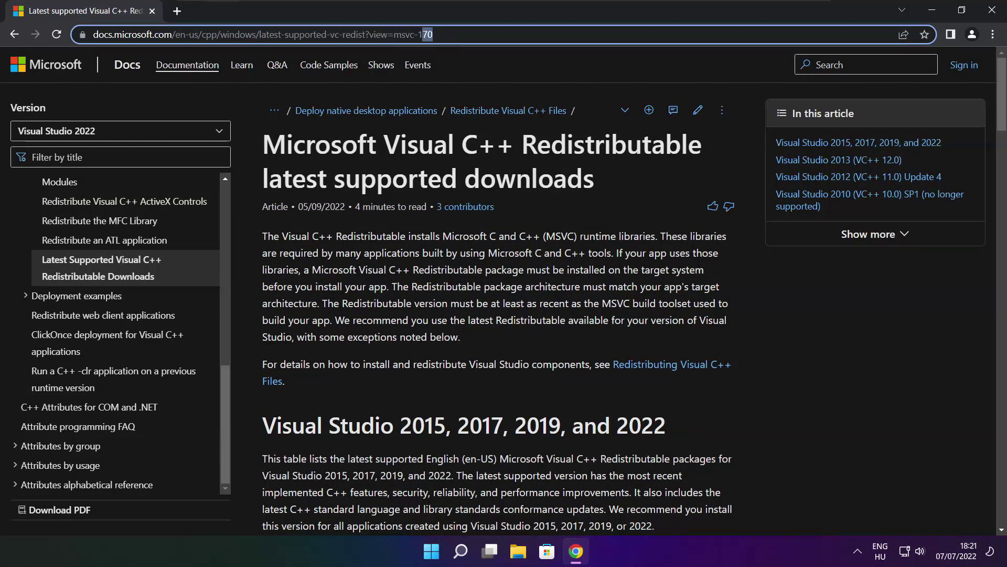
{"action": "left_click", "coordinate": [499, 64]}
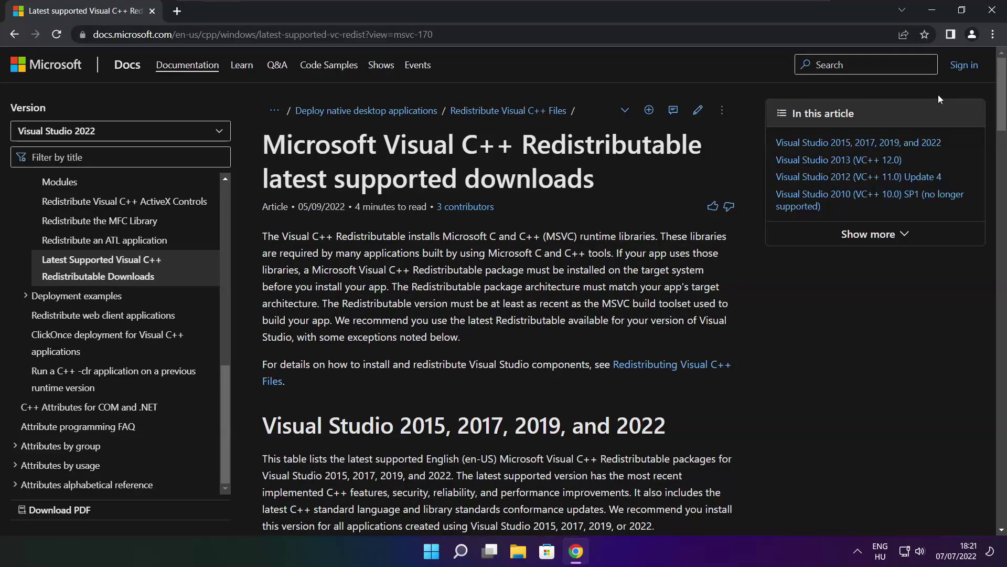
{"action": "left_click_drag", "start_coordinate": [1002, 106], "coordinate": [996, 147]}
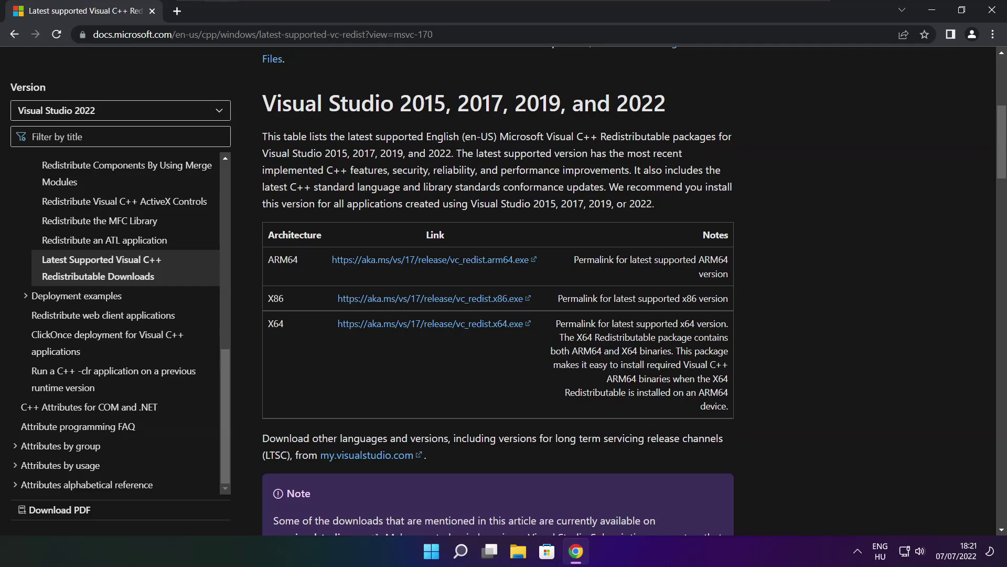
{"action": "left_click_drag", "start_coordinate": [267, 259], "coordinate": [677, 357]}
{"action": "left_click", "coordinate": [677, 357]}
Download the ARM64, x86 and x64 redistributable installers and run VC_redist.arm64.exe.
{"action": "left_click", "coordinate": [419, 263]}
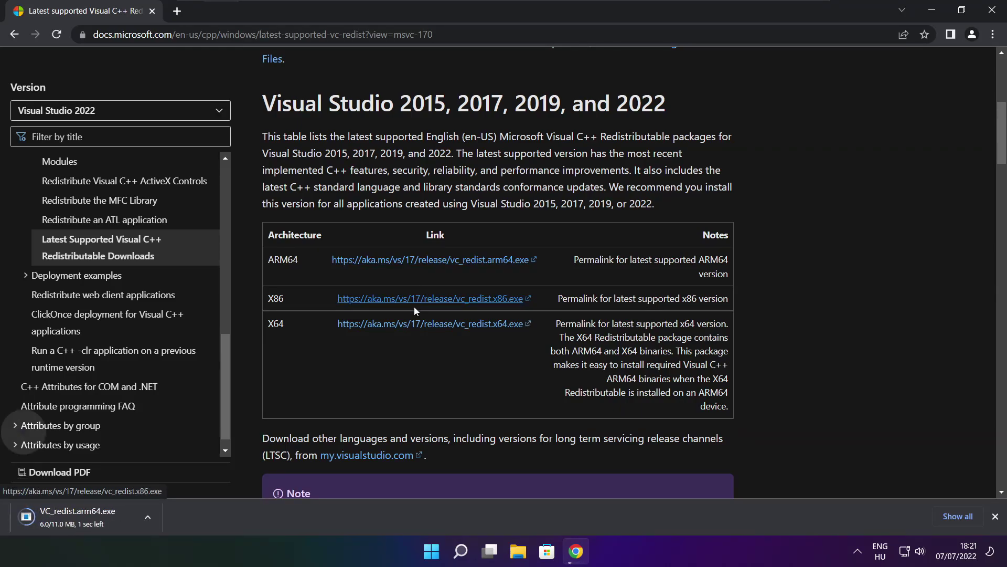
{"action": "left_click", "coordinate": [414, 306]}
{"action": "left_click", "coordinate": [415, 325]}
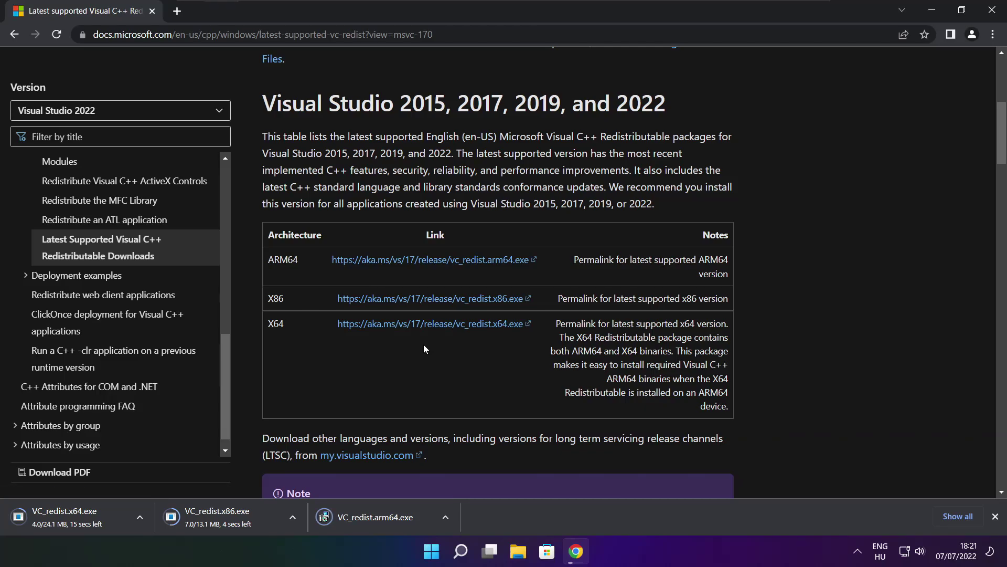
{"action": "left_click", "coordinate": [383, 519]}
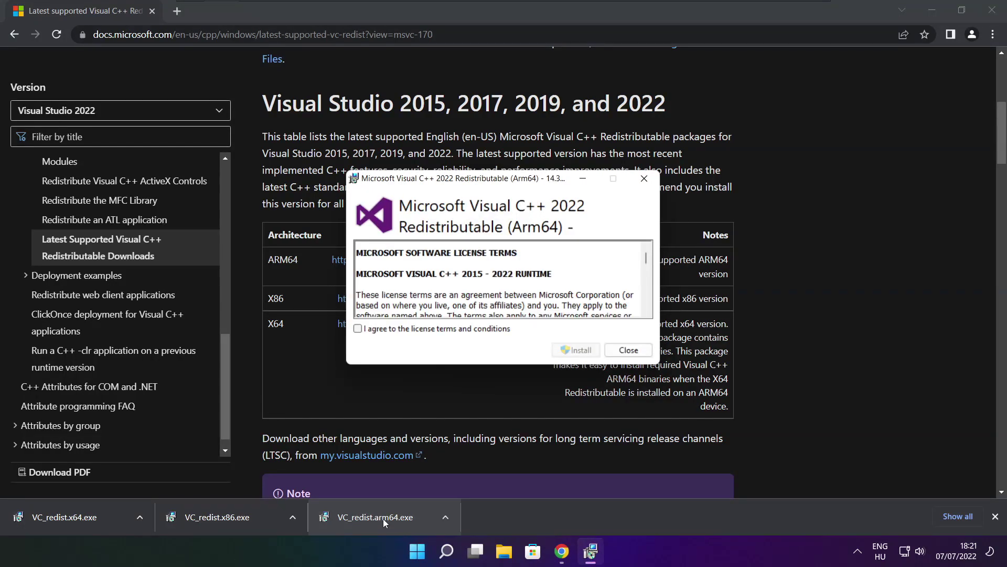
Accept the ARM64 license, attempt installation, and dismiss the unsupported-failure dialog.
{"action": "left_click_drag", "start_coordinate": [646, 261], "coordinate": [646, 312]}
{"action": "left_click", "coordinate": [358, 328]}
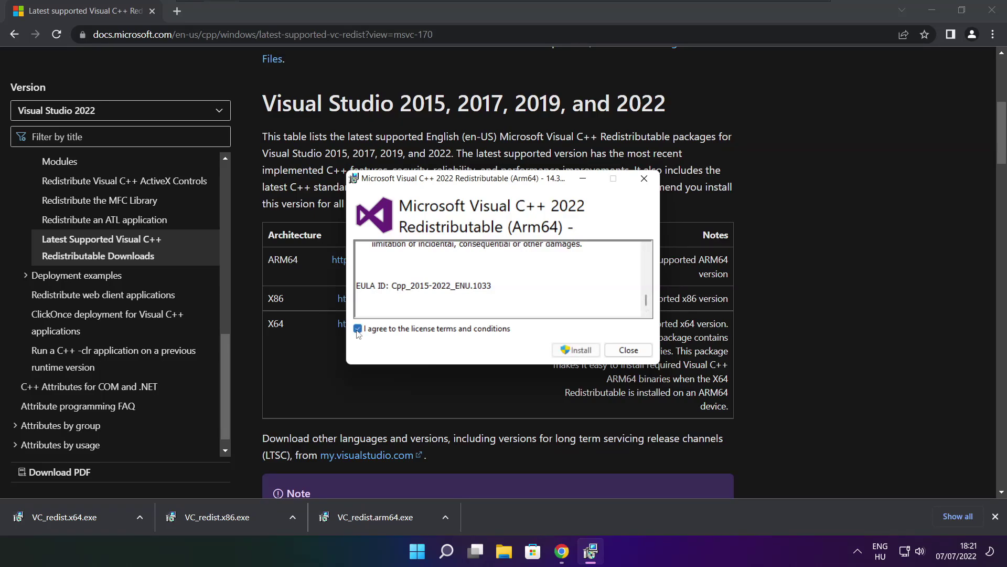
{"action": "left_click", "coordinate": [571, 353]}
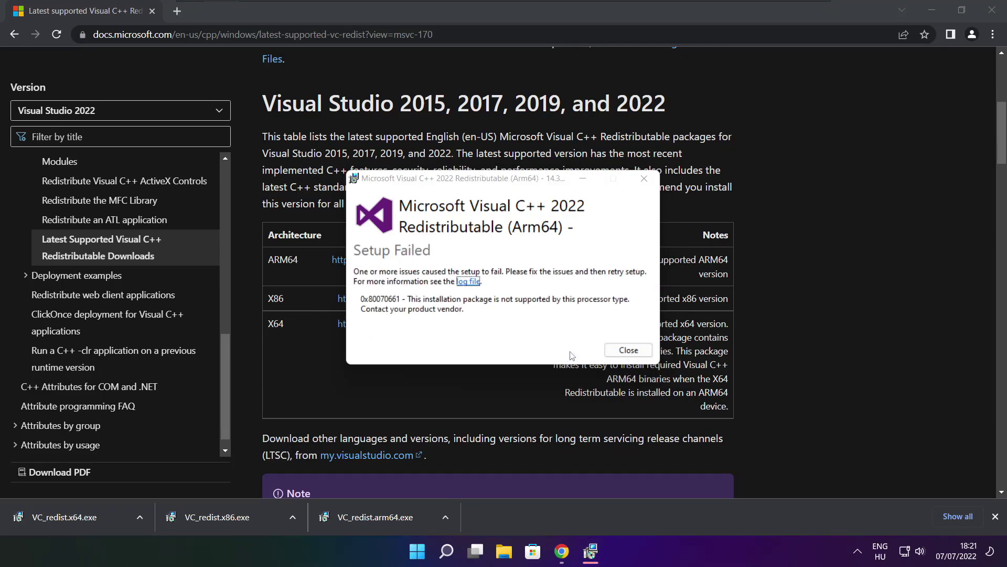
{"action": "left_click", "coordinate": [628, 350]}
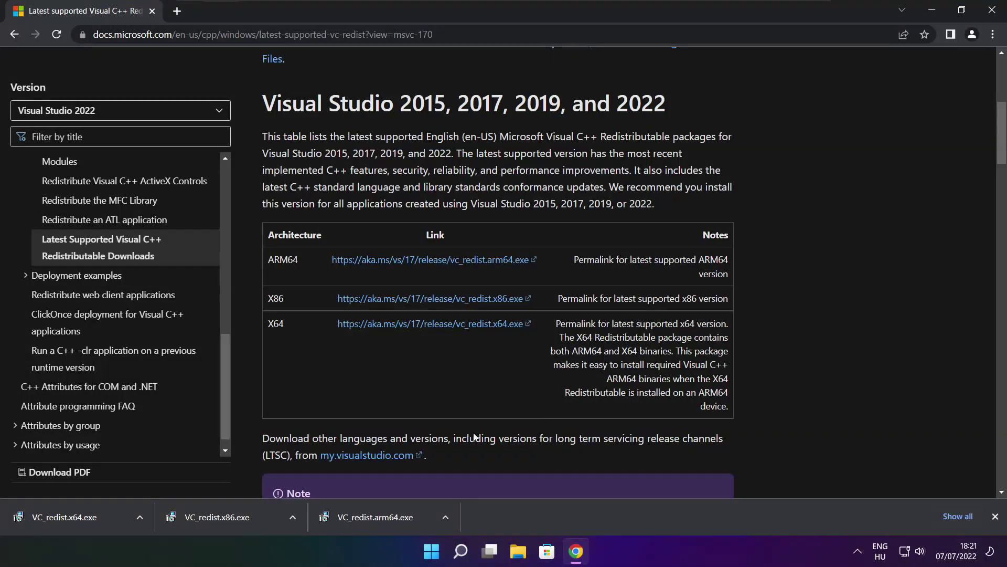
Run VC_redist.x86.exe, accept the license, install it, and close the successful setup.
{"action": "left_click", "coordinate": [237, 515]}
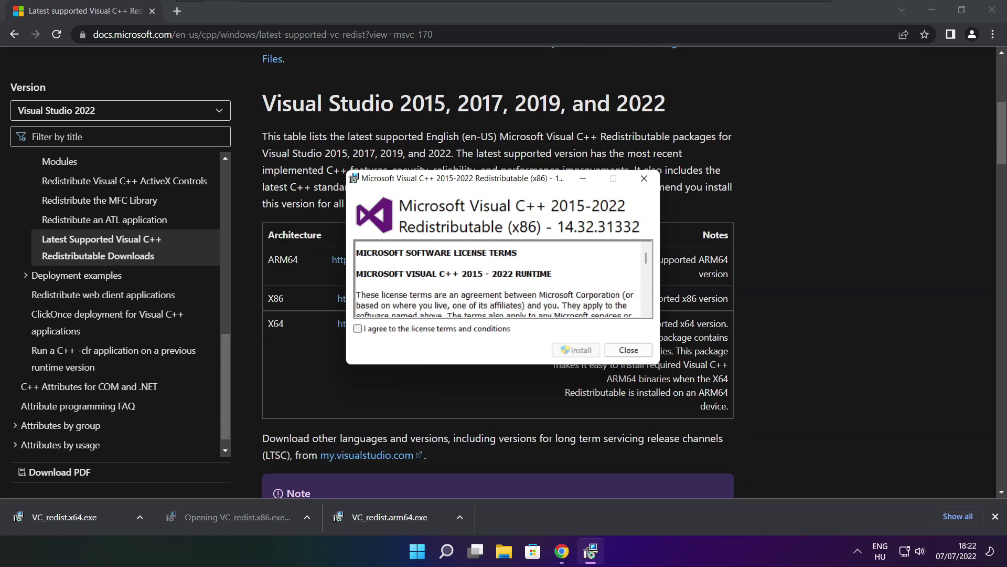
{"action": "left_click_drag", "start_coordinate": [647, 256], "coordinate": [647, 302]}
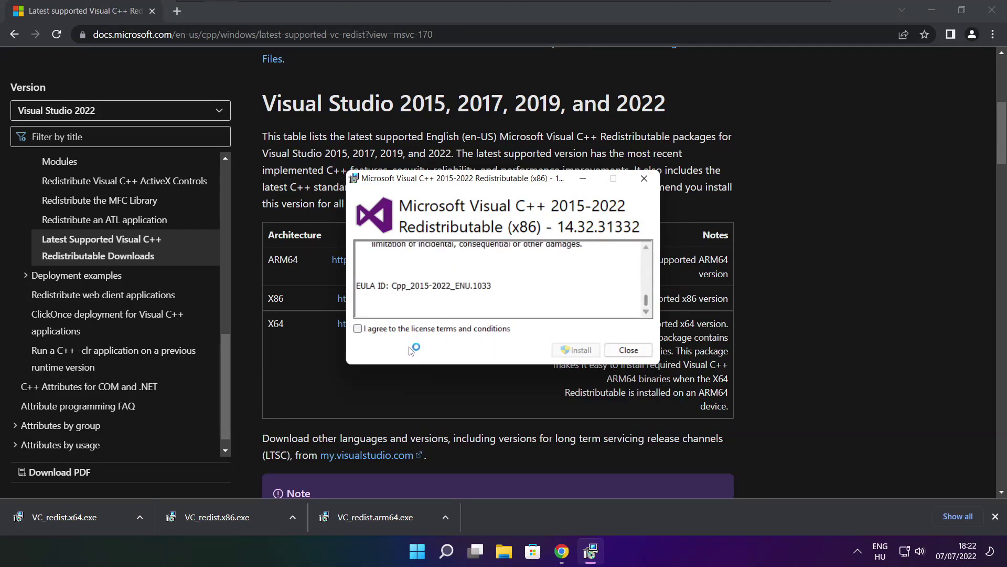
{"action": "left_click", "coordinate": [358, 328]}
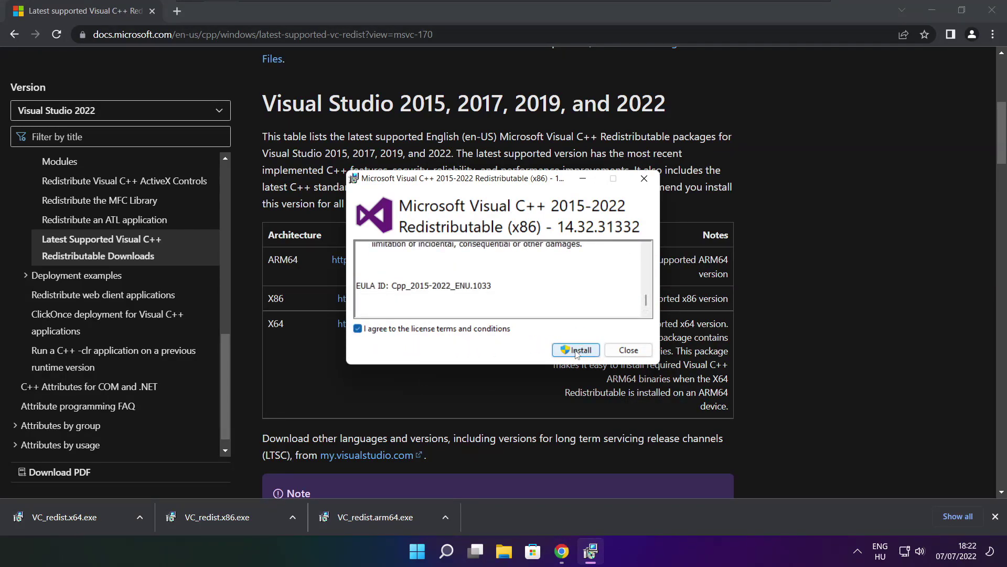
{"action": "left_click", "coordinate": [576, 350]}
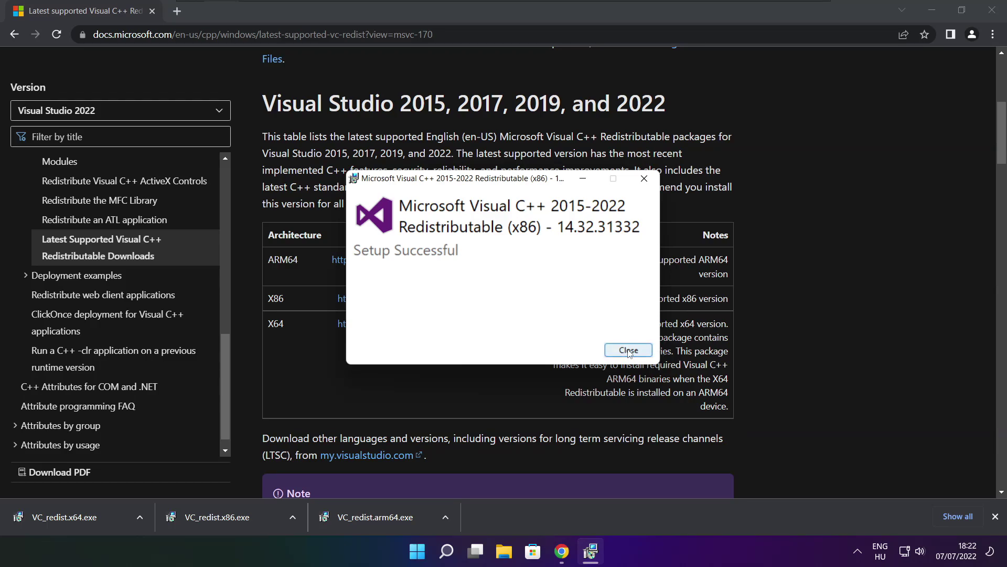
{"action": "left_click", "coordinate": [628, 350]}
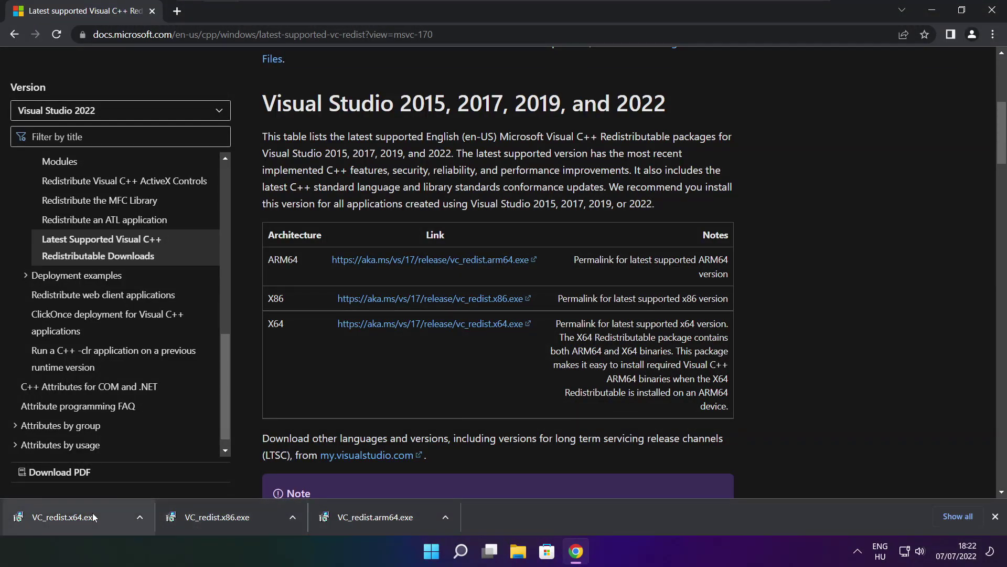
Run VC_redist.x64.exe, accept the license, install it, and close the successful setup.
{"action": "left_click", "coordinate": [84, 517]}
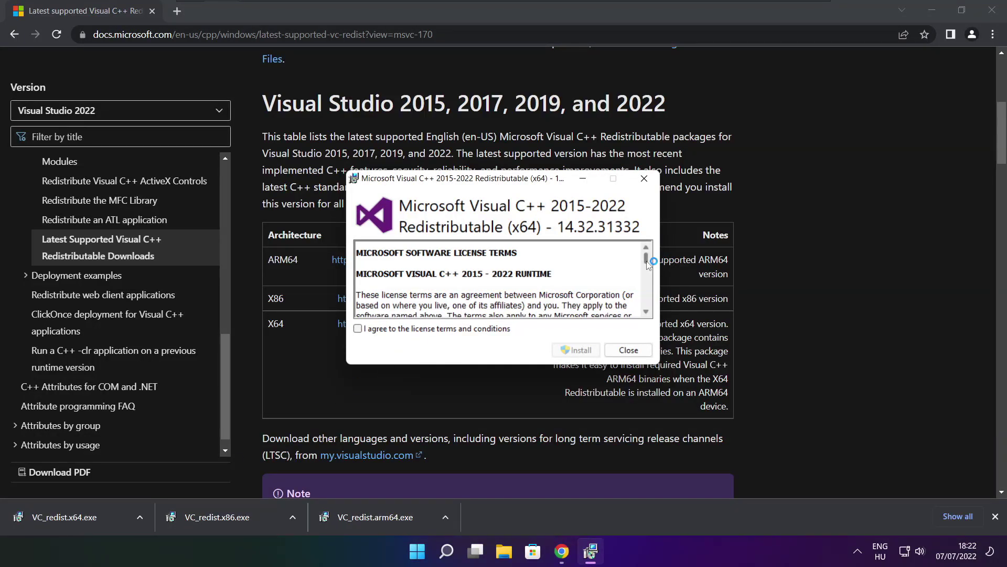
{"action": "left_click_drag", "start_coordinate": [646, 257], "coordinate": [643, 303]}
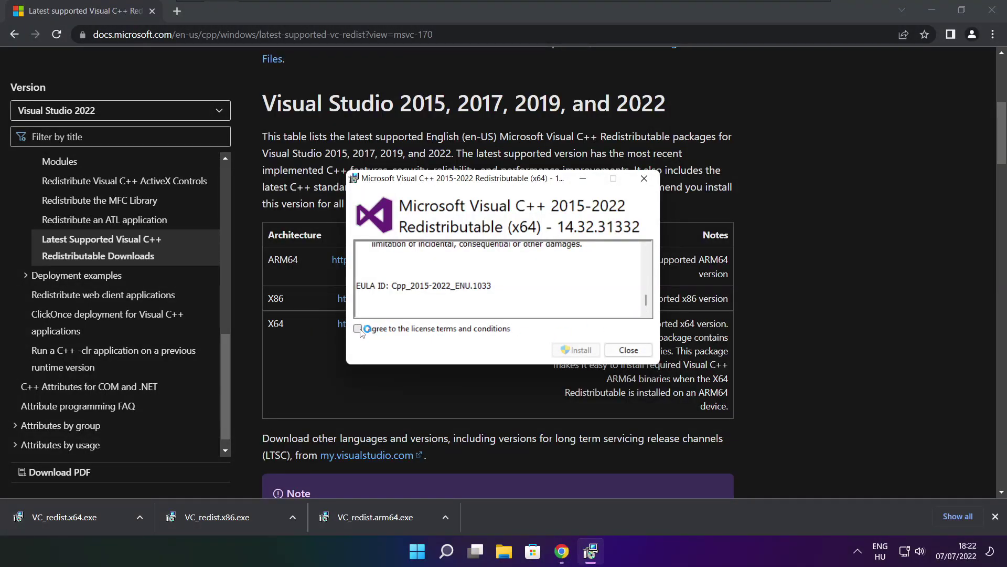
{"action": "left_click", "coordinate": [365, 331]}
{"action": "left_click", "coordinate": [580, 350]}
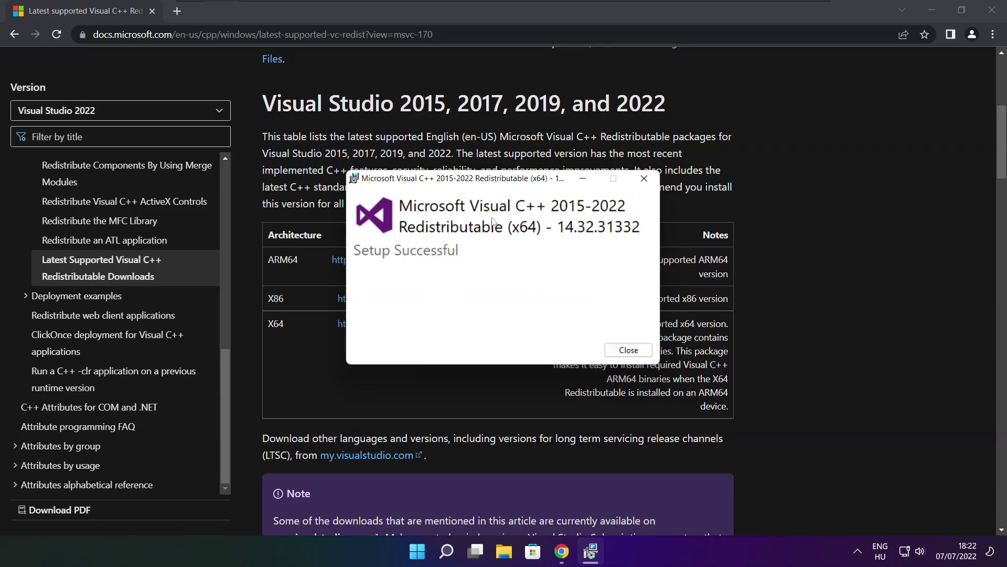
{"action": "left_click", "coordinate": [629, 350]}
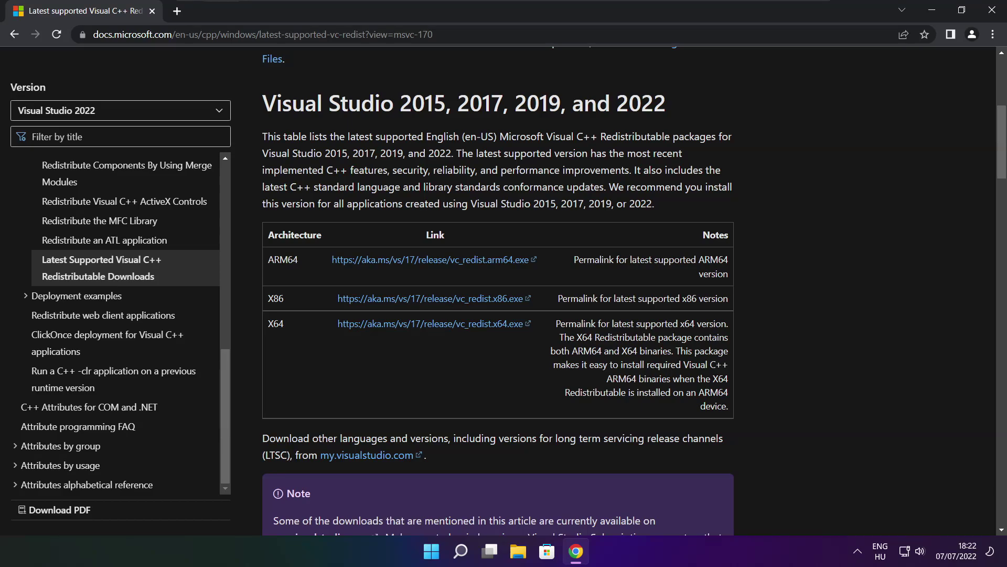
Close Chrome and show the Start menu's power options: Sleep, Shut down and Restart.
{"action": "left_click", "coordinate": [993, 11]}
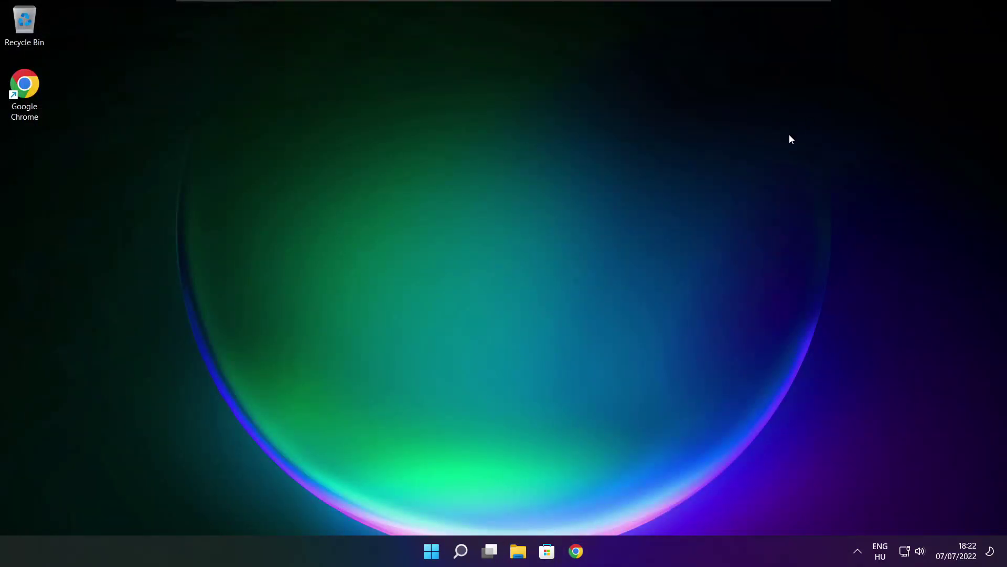
{"action": "left_click", "coordinate": [435, 557]}
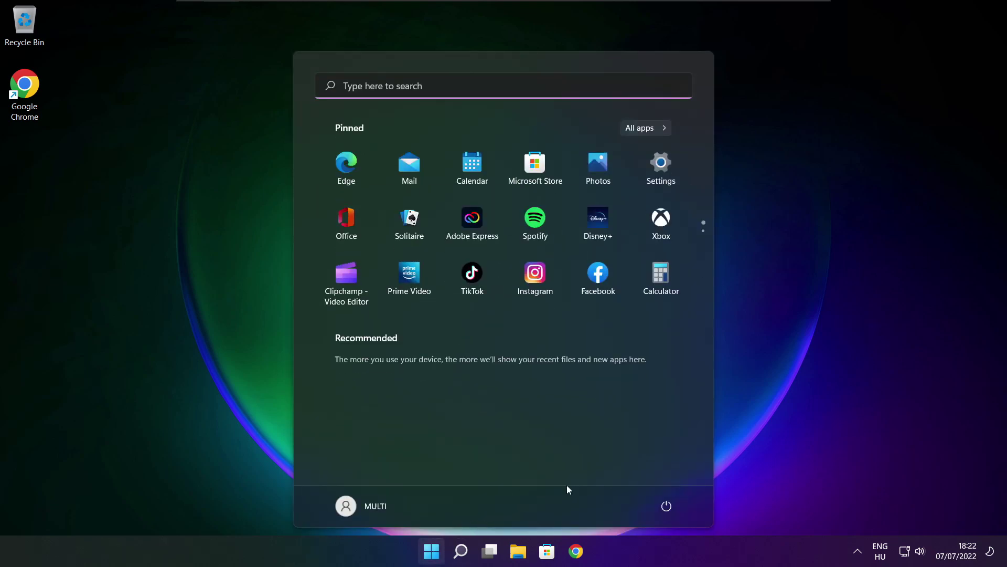
{"action": "left_click", "coordinate": [666, 510]}
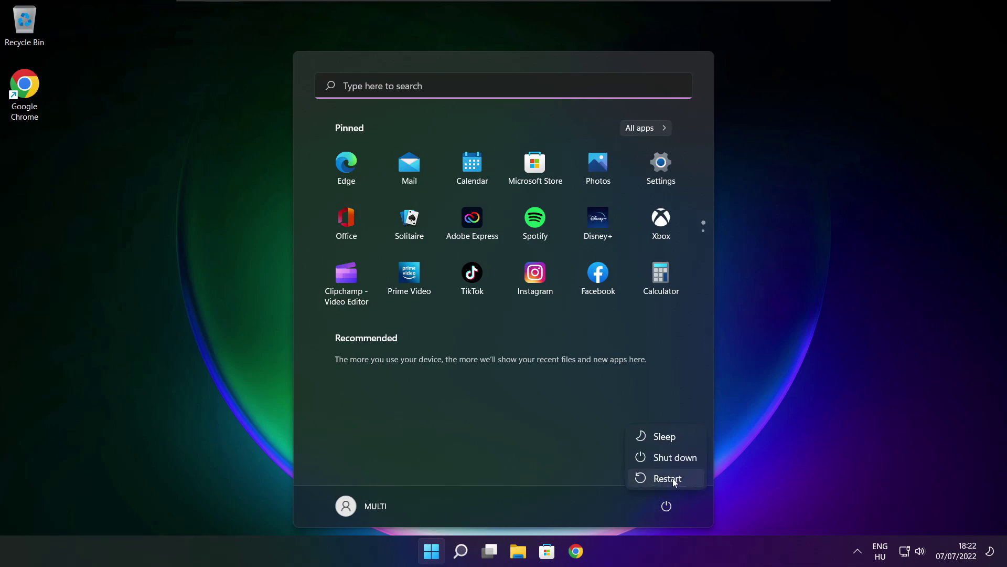